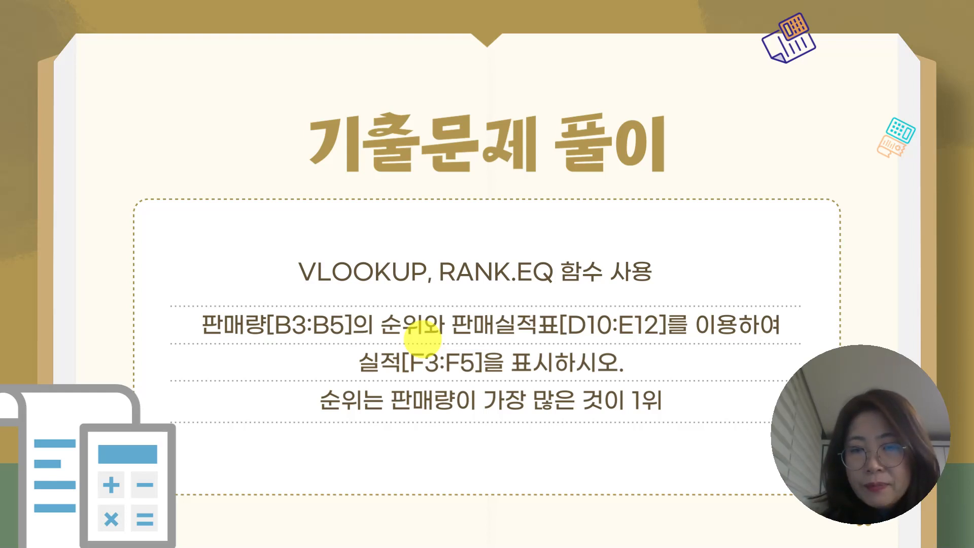
Switch to the Excel workbook and examine the 실적 cells F3:F5 and the 판매실적표 in D9:E12.
key("super")
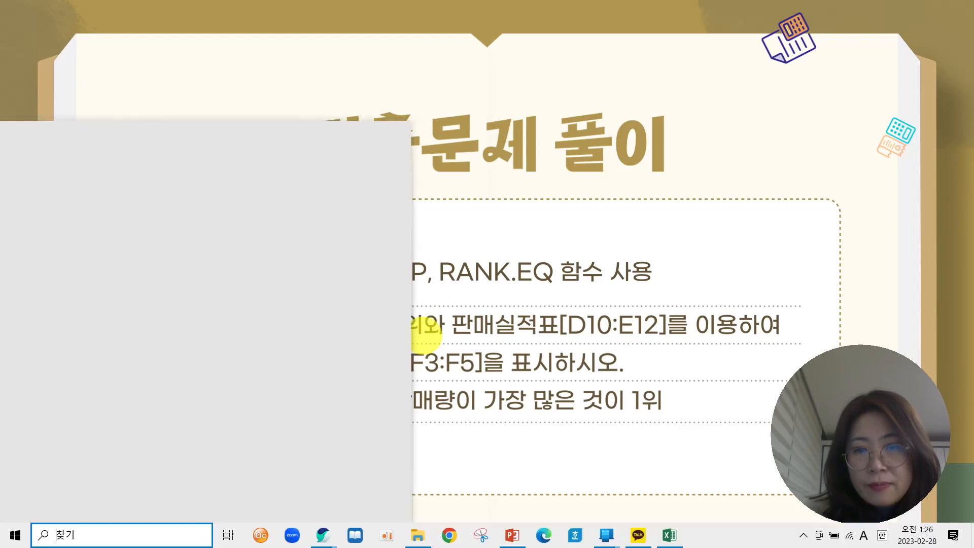
left_click(671, 536)
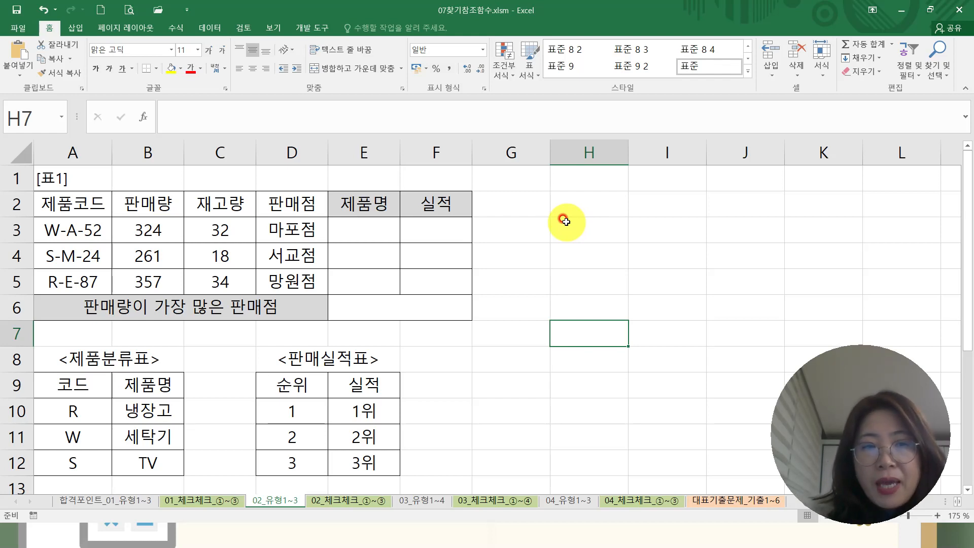
left_click_drag(442, 226, 439, 284)
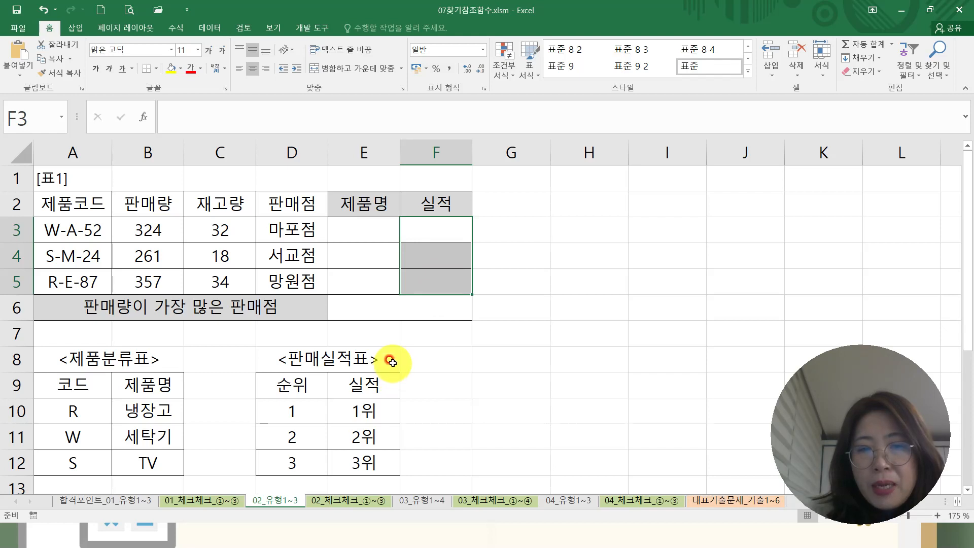
left_click_drag(297, 386, 370, 459)
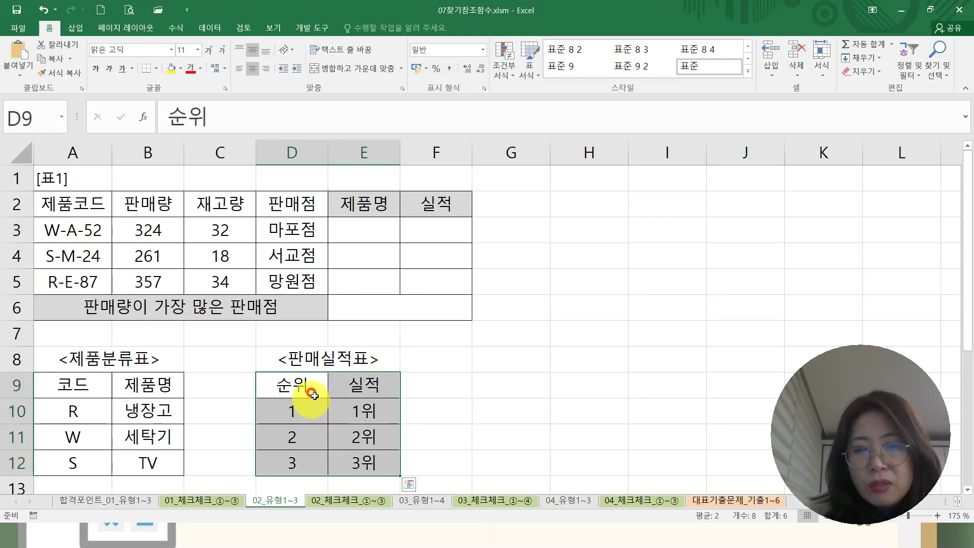
left_click_drag(299, 385, 298, 465)
left_click_drag(355, 384, 357, 462)
left_click(373, 436)
left_click(371, 460)
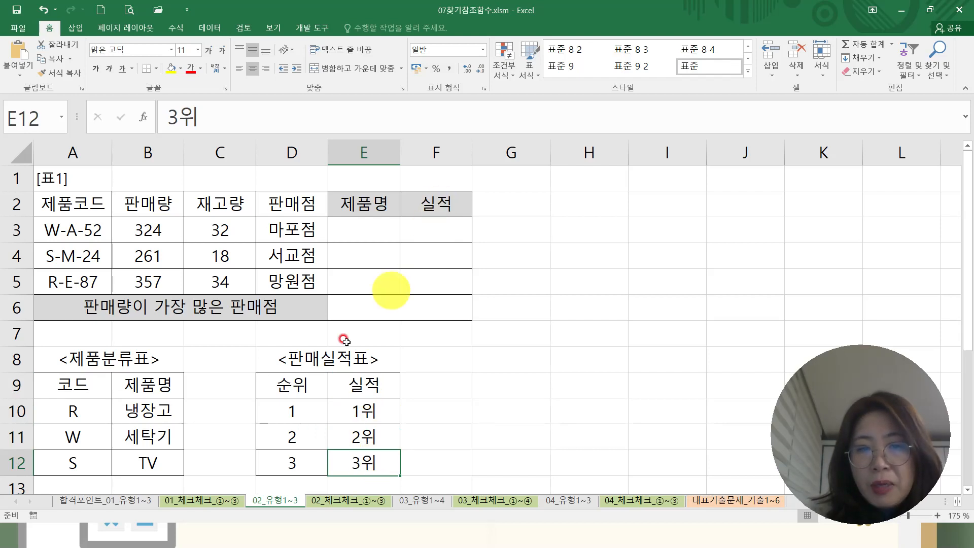
left_click_drag(301, 389, 303, 463)
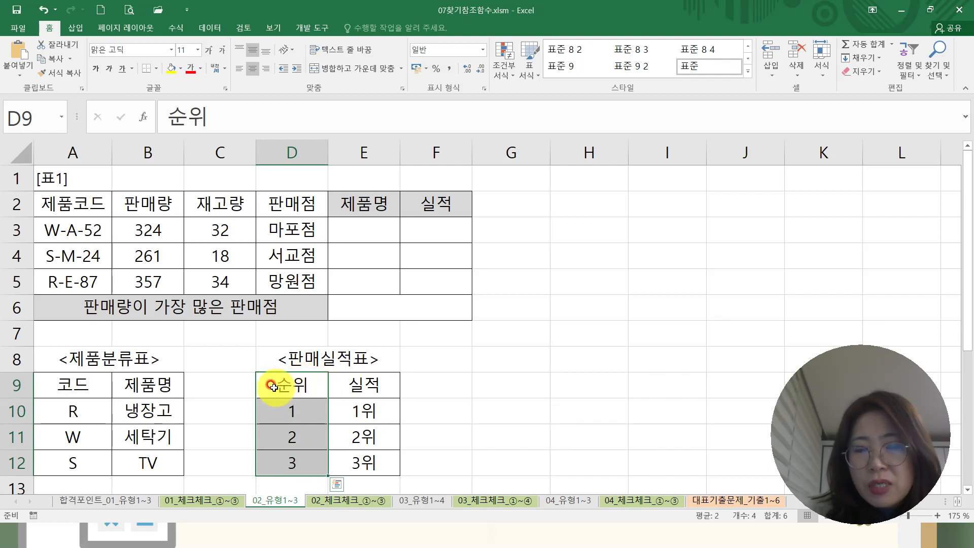
left_click_drag(273, 384, 374, 461)
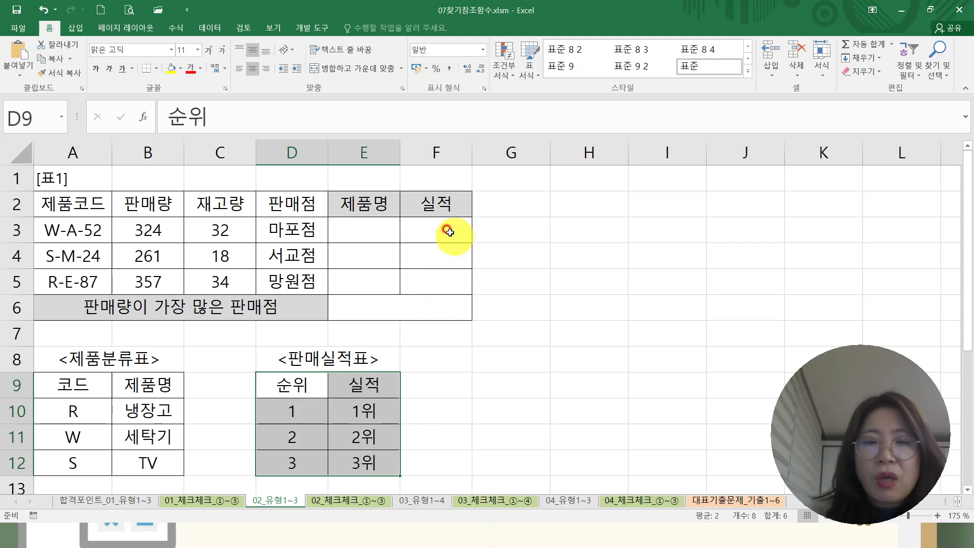
In cell F3, build the formula =RANK.EQ(B3,$B$3:$B$5) to rank the product's sales volume among all three.
left_click(448, 231)
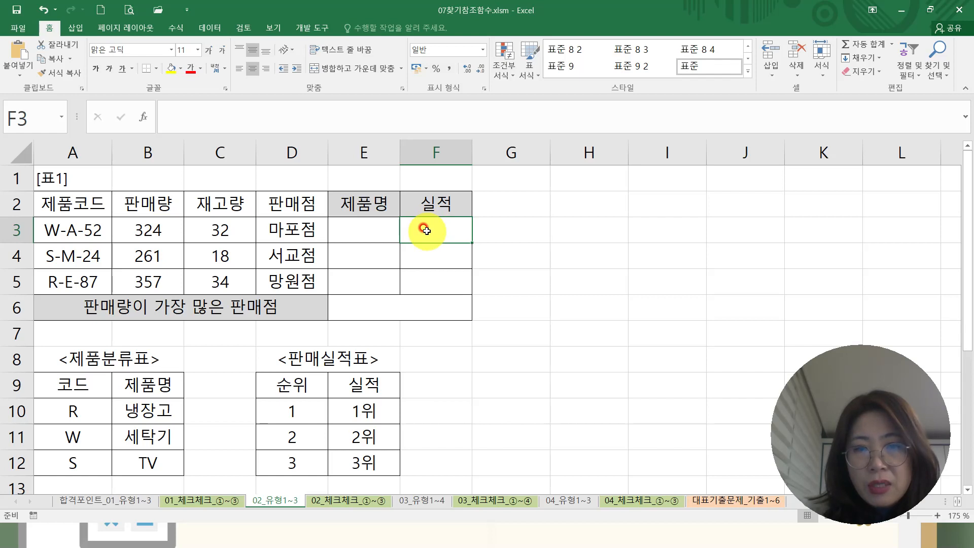
type("=r")
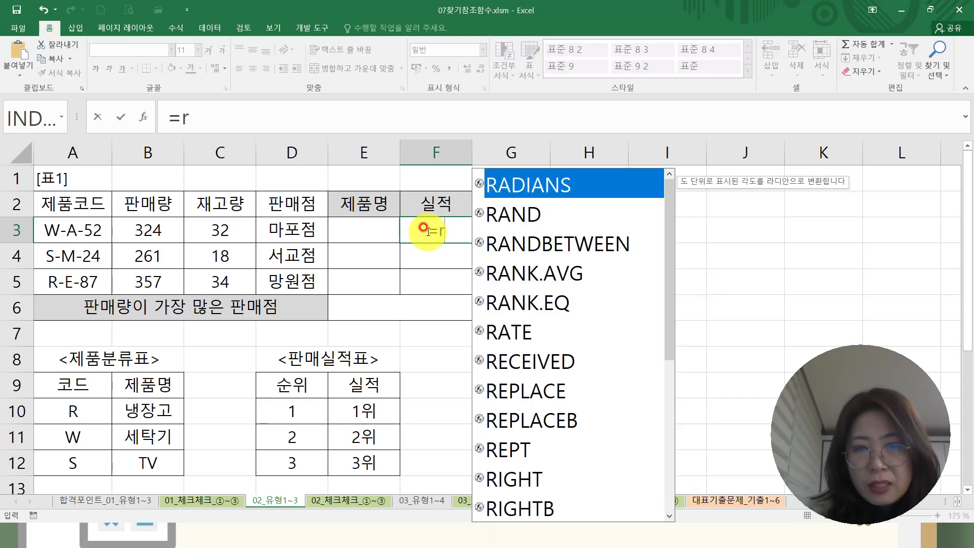
type("an")
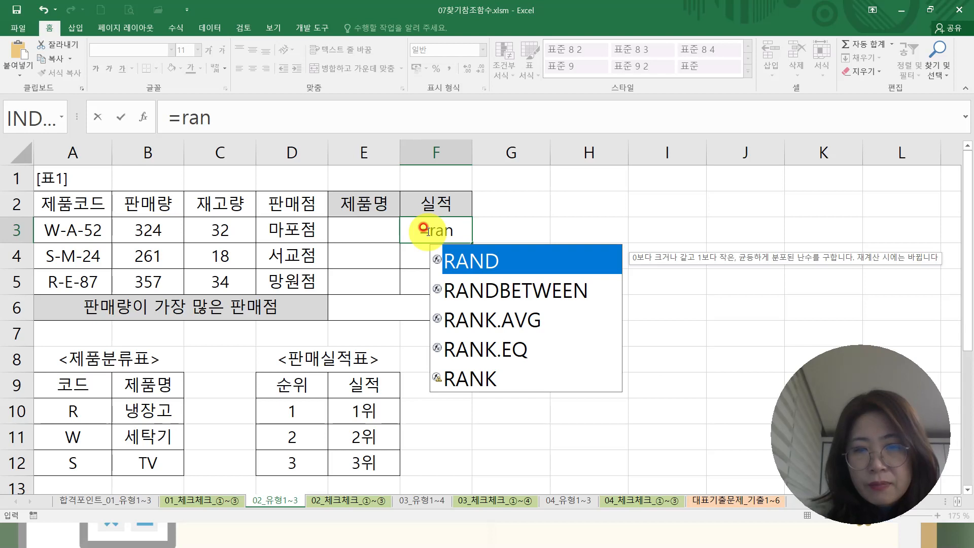
double_click(479, 348)
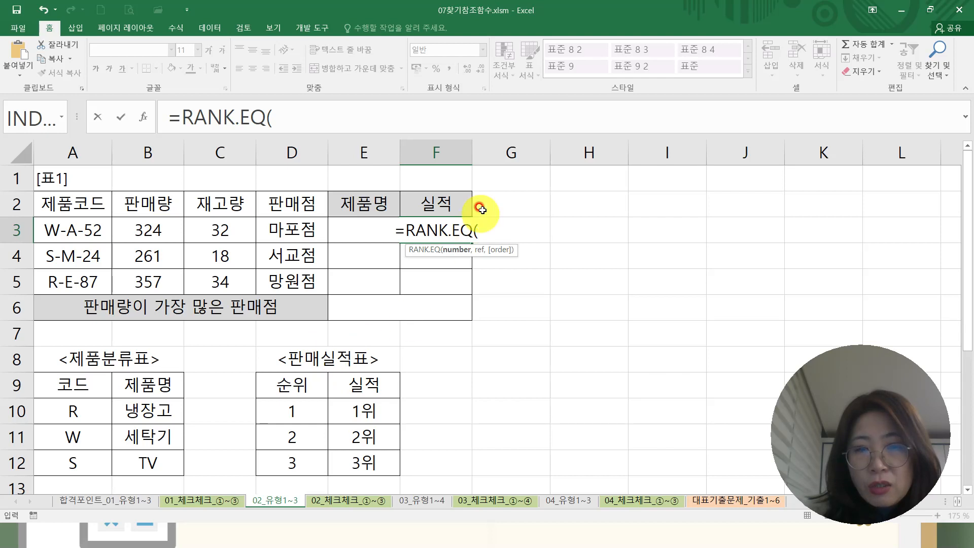
left_click(158, 229)
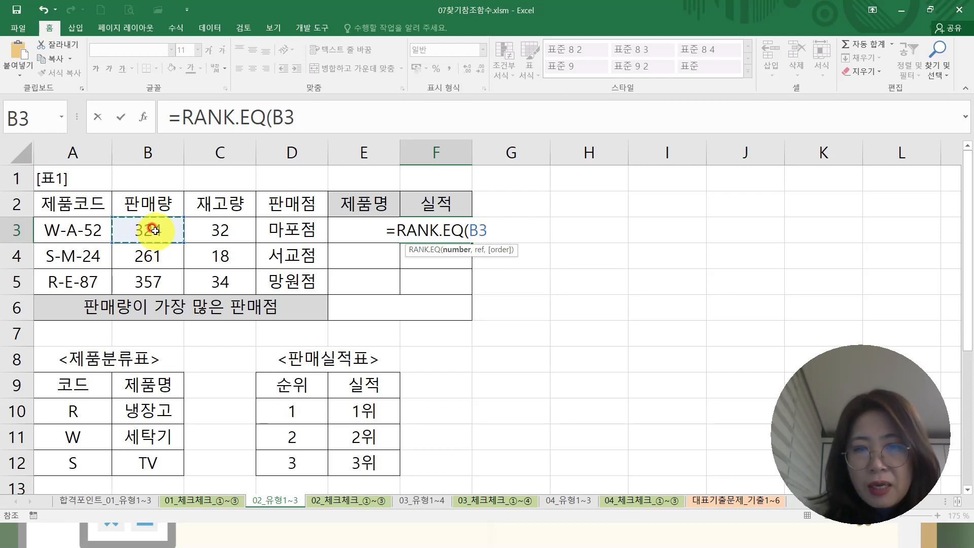
type(",")
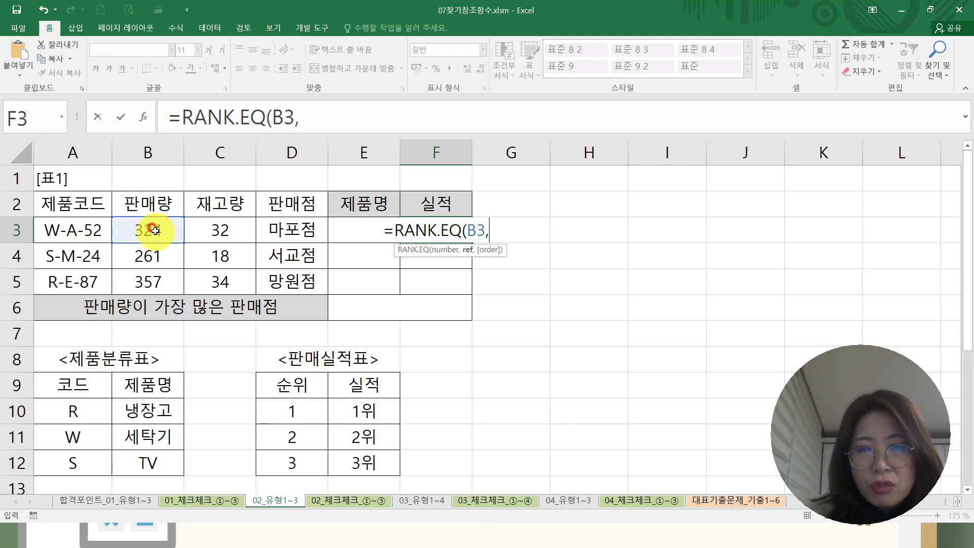
left_click_drag(156, 225, 153, 283)
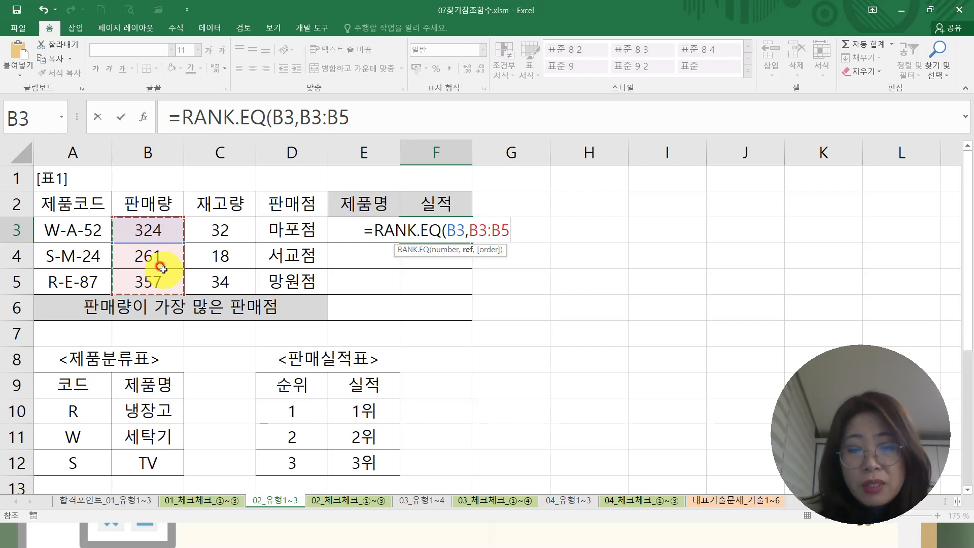
key("F4")
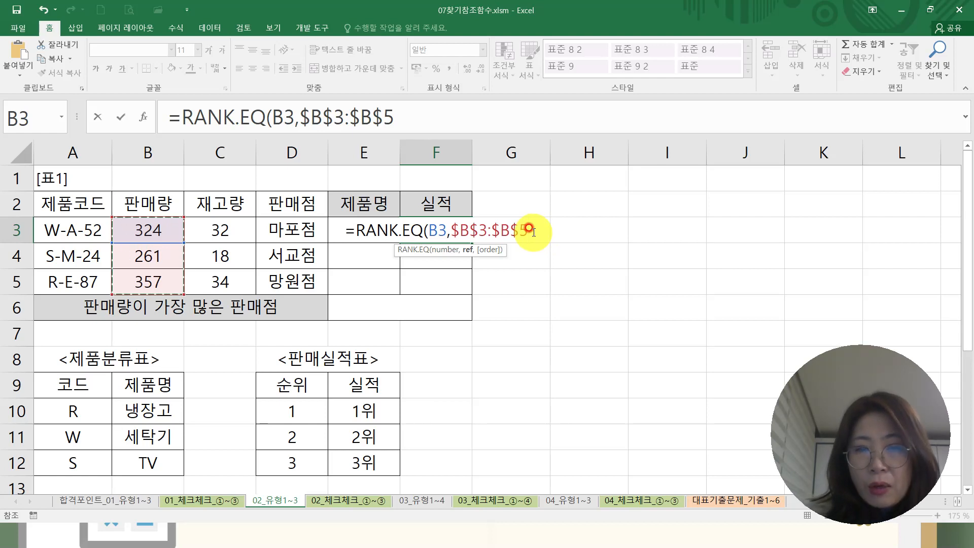
type(")")
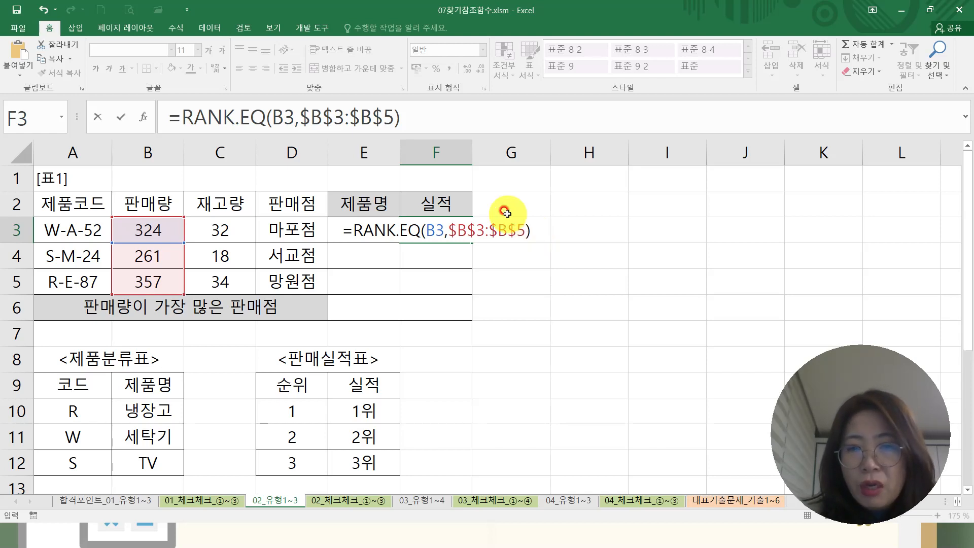
Wrap the RANK.EQ expression in F3 in a VLOOKUP function so that it becomes the lookup value.
left_click_drag(357, 231, 538, 233)
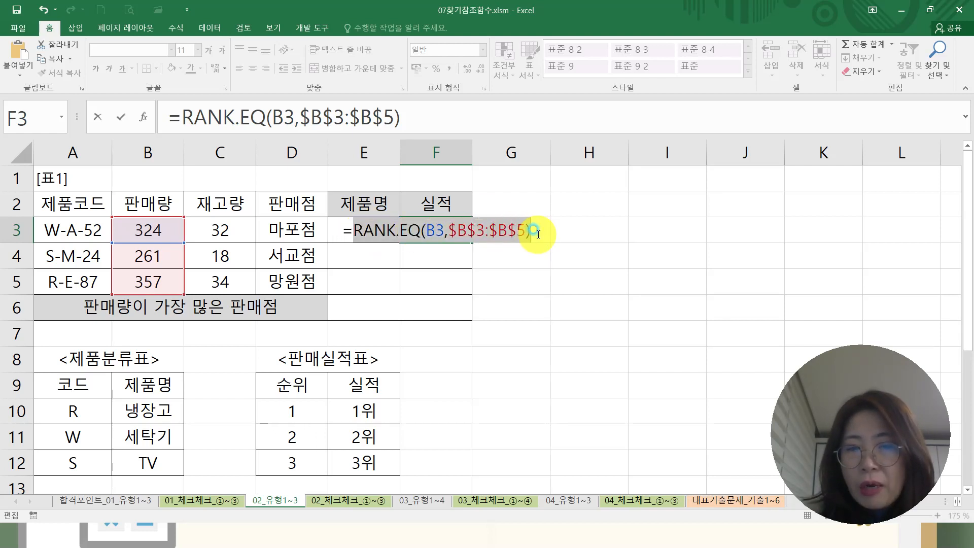
left_click(353, 229)
left_click_drag(352, 230, 558, 218)
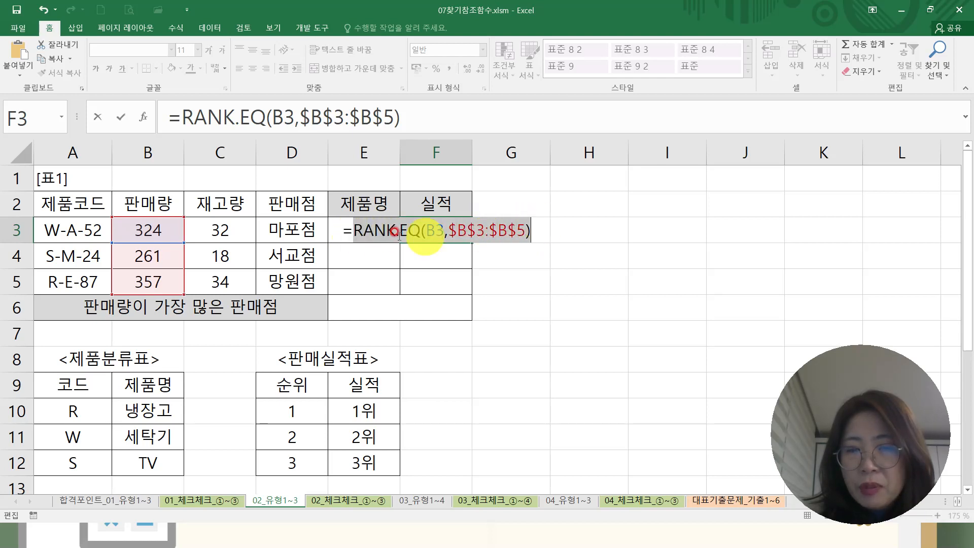
left_click(351, 230)
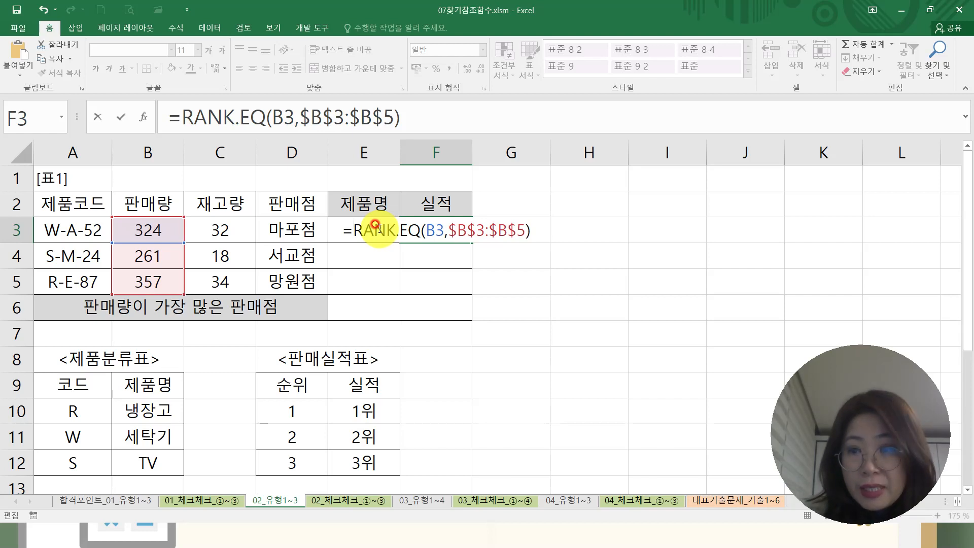
type("vl")
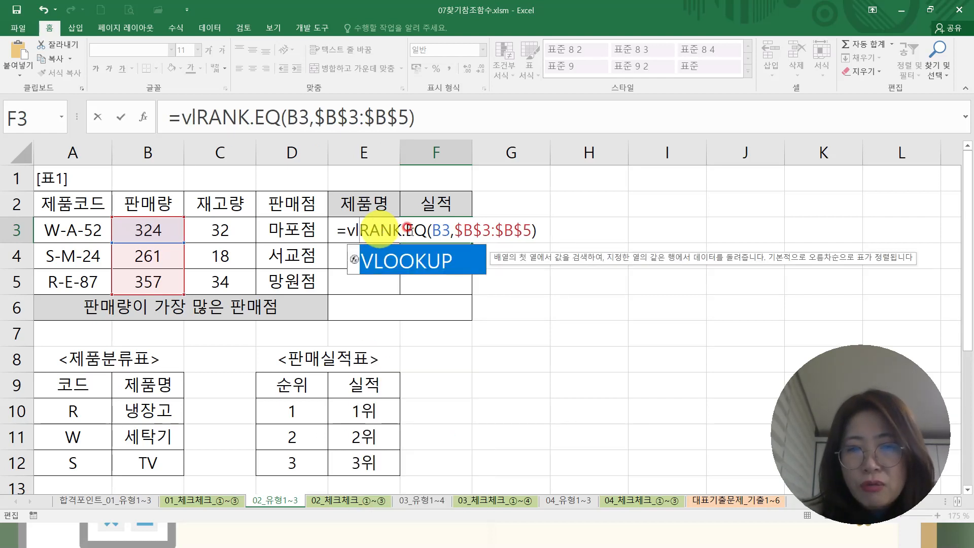
left_click(428, 265)
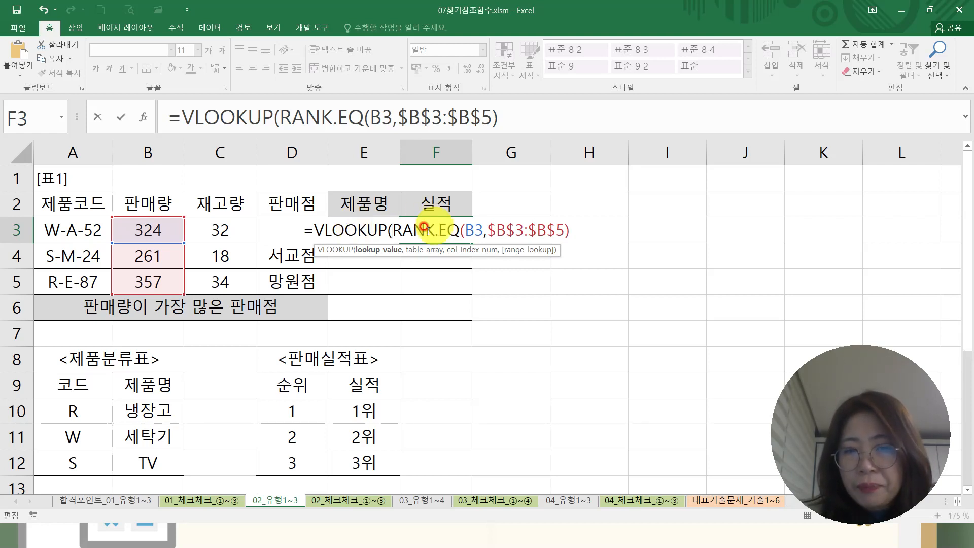
Add the absolute range $D$9:$E$12 as the VLOOKUP table array after the RANK.EQ expression.
left_click_drag(394, 229, 587, 221)
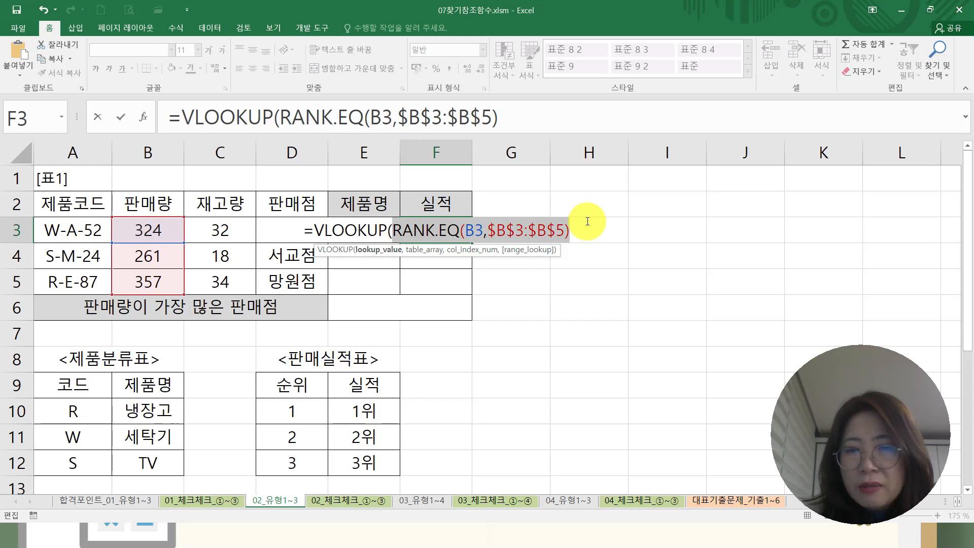
left_click_drag(313, 231, 391, 230)
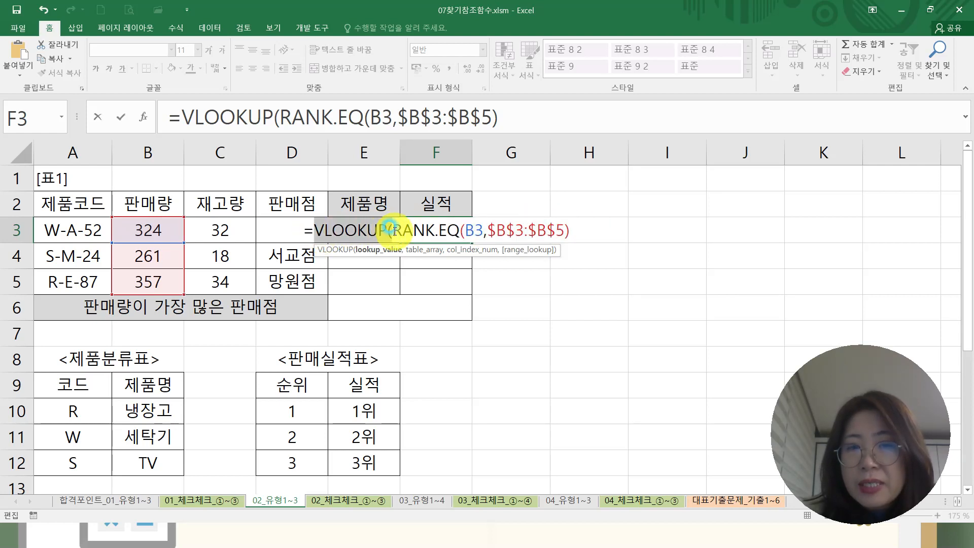
left_click_drag(395, 232, 580, 228)
left_click(584, 231)
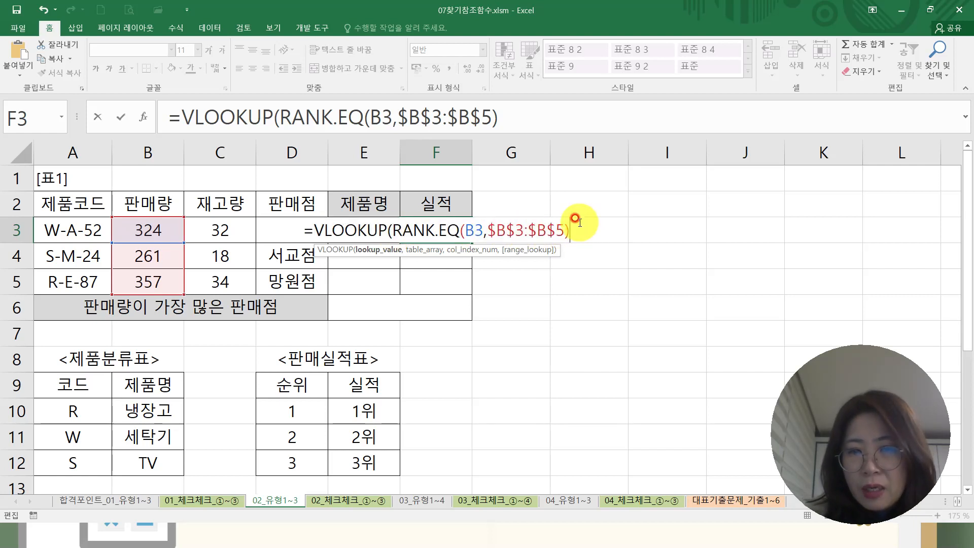
type(",")
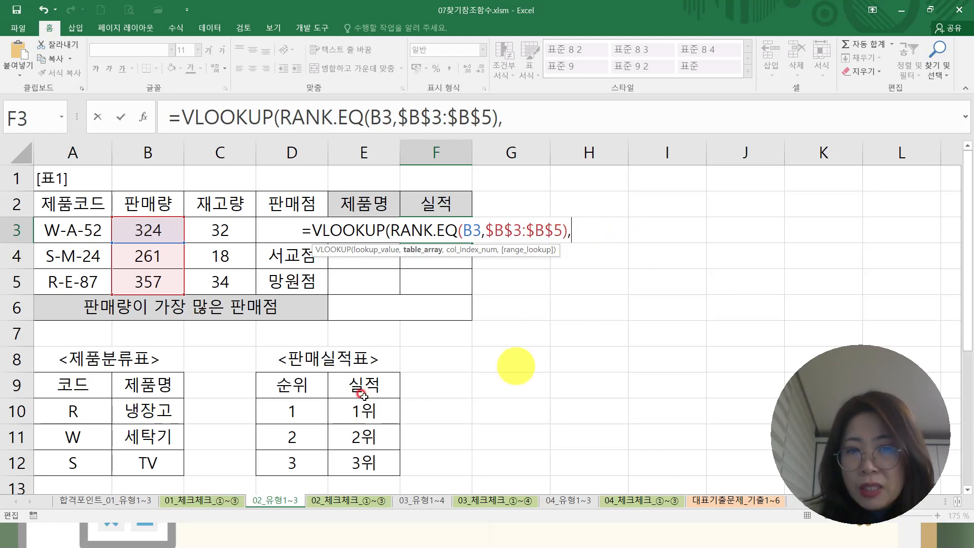
left_click(299, 388)
left_click_drag(327, 406, 375, 474)
key("F4")
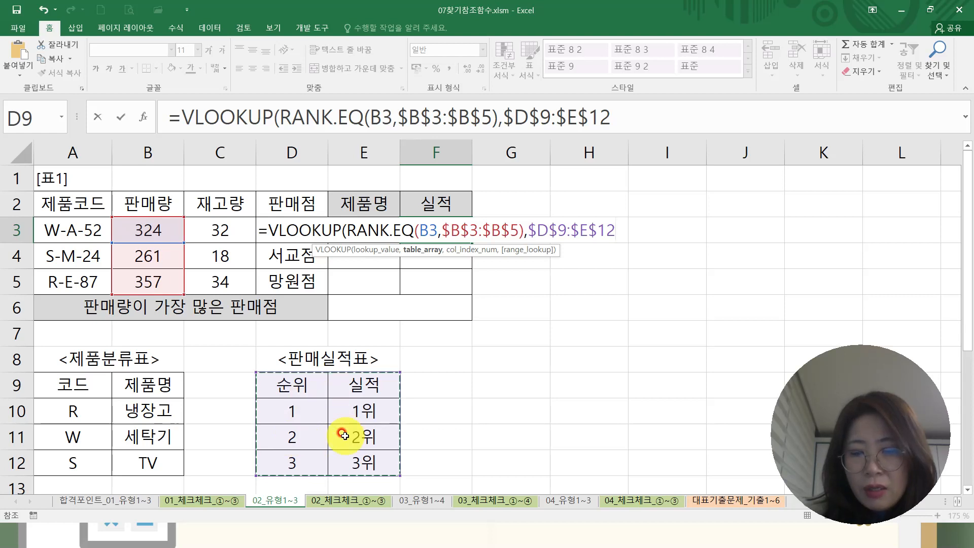
type(",")
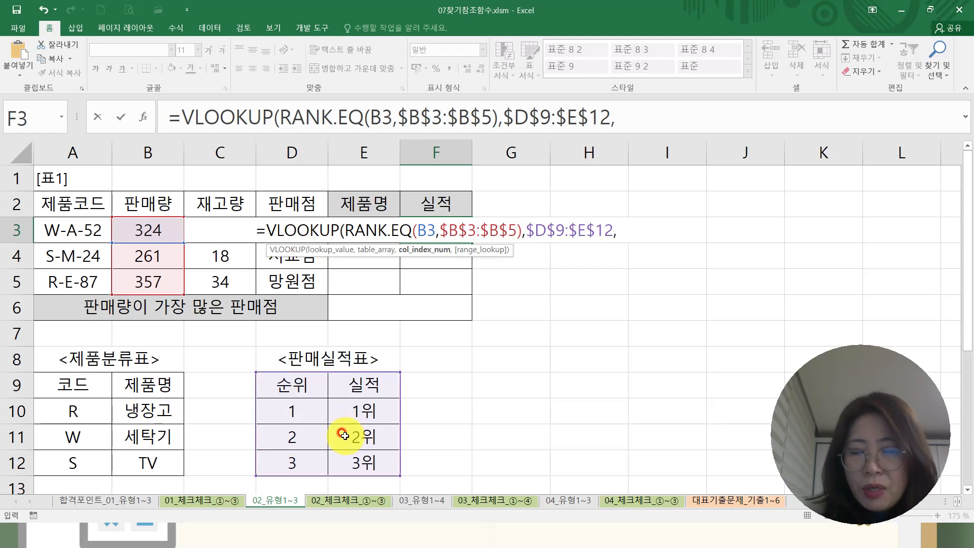
Complete the VLOOKUP arguments in F3 with column index 2 and exact match FALSE, and close the parenthesis.
middle_click(357, 386)
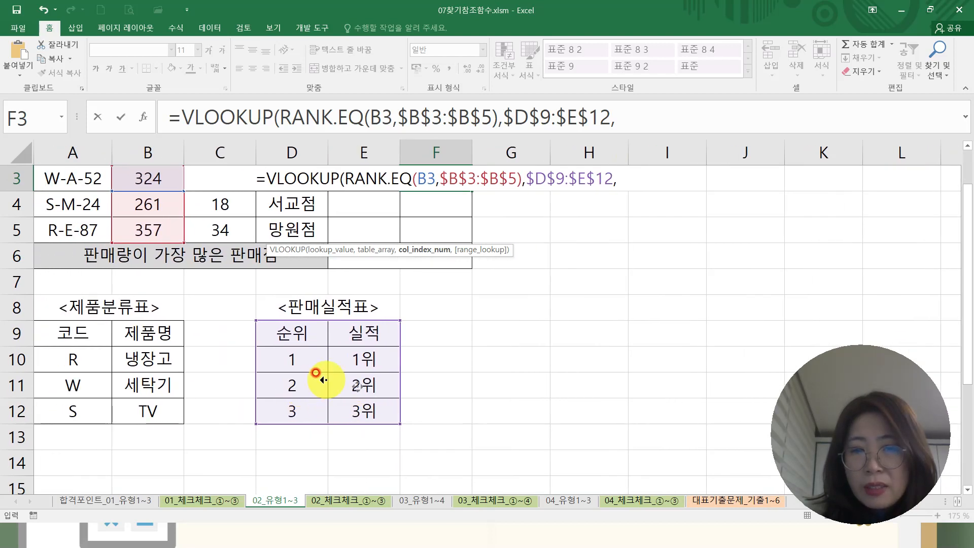
left_click(508, 235)
left_click(625, 233)
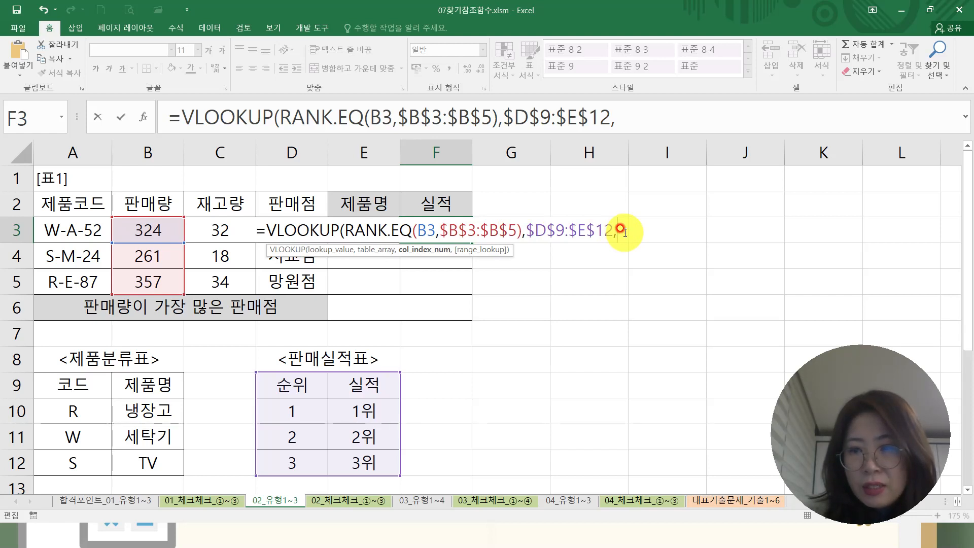
type("2")
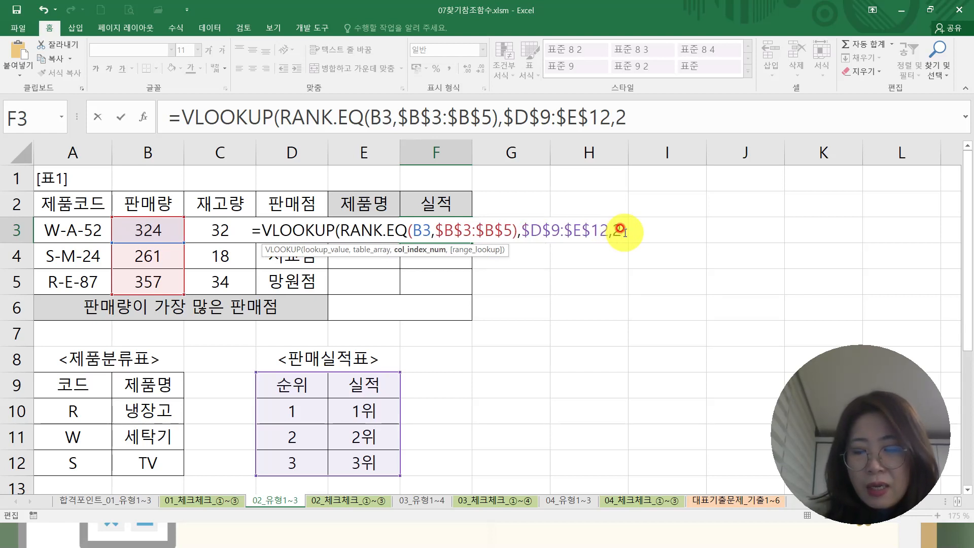
type(",")
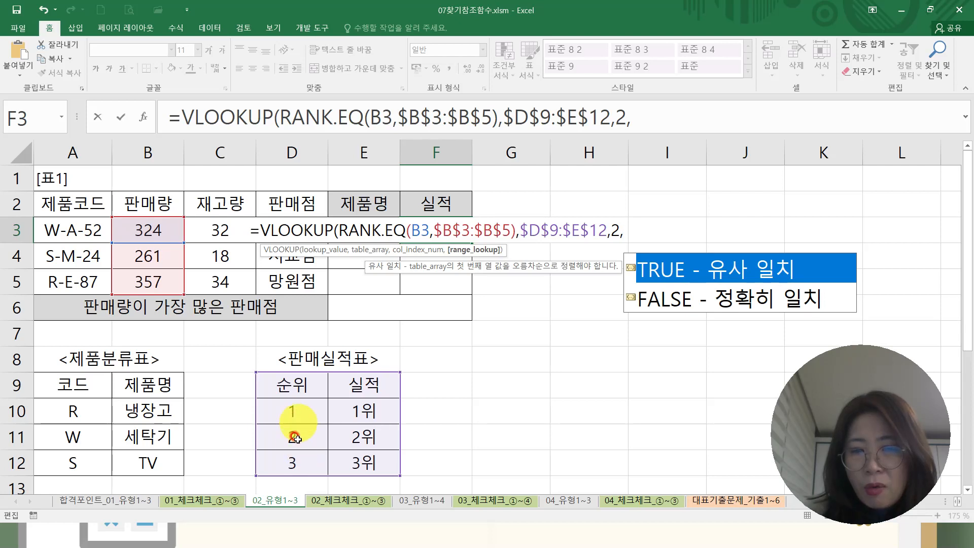
double_click(730, 296)
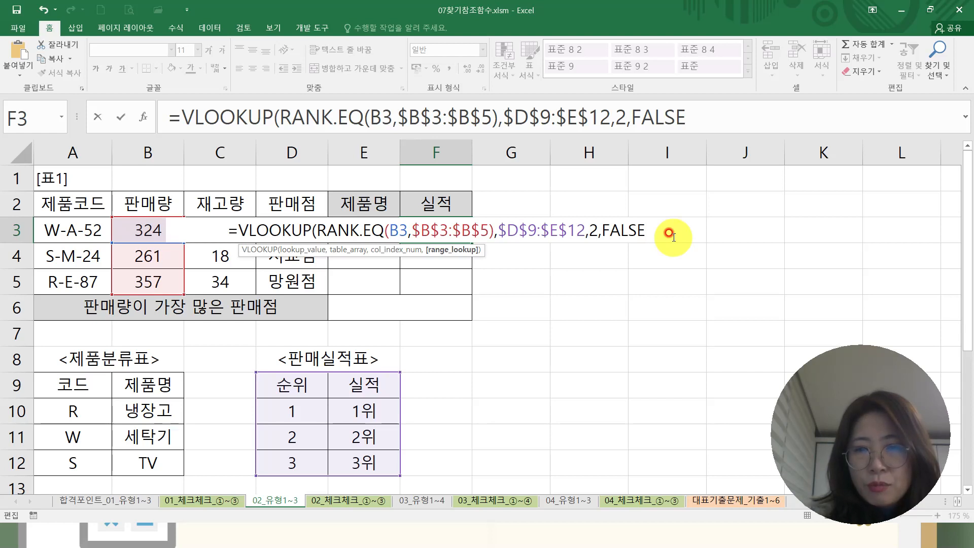
type(")")
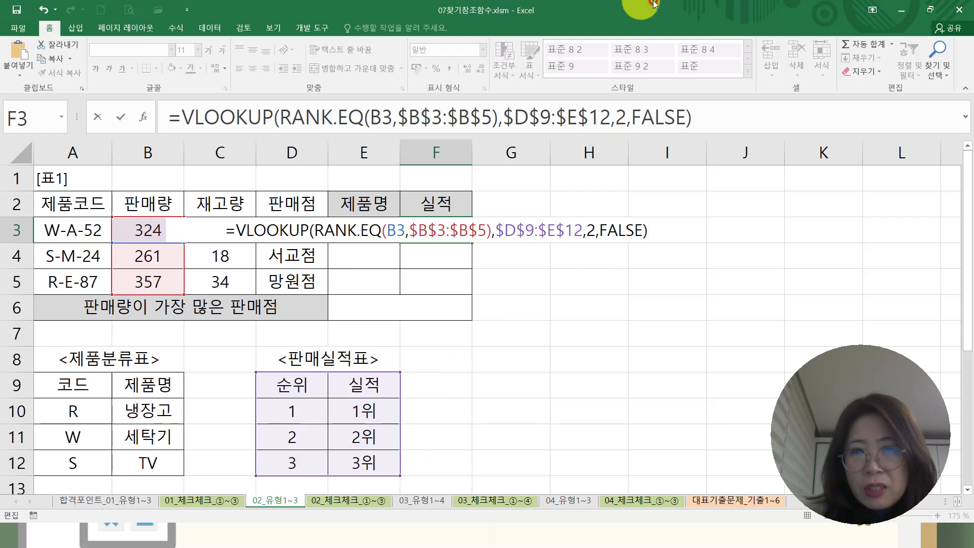
Consult the exam problem slide behind the workbook for the 실적 task's requirements, and return to Excel.
left_click(898, 10)
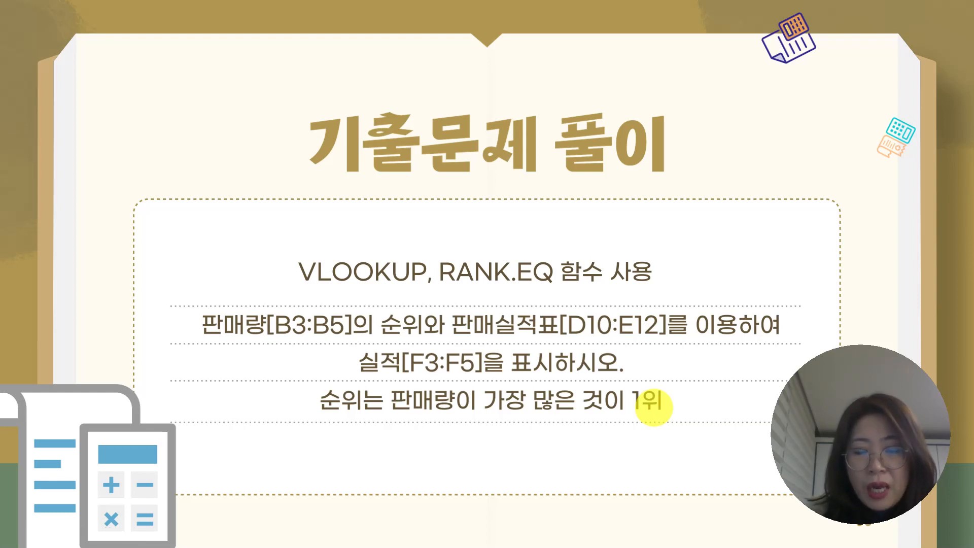
key("super")
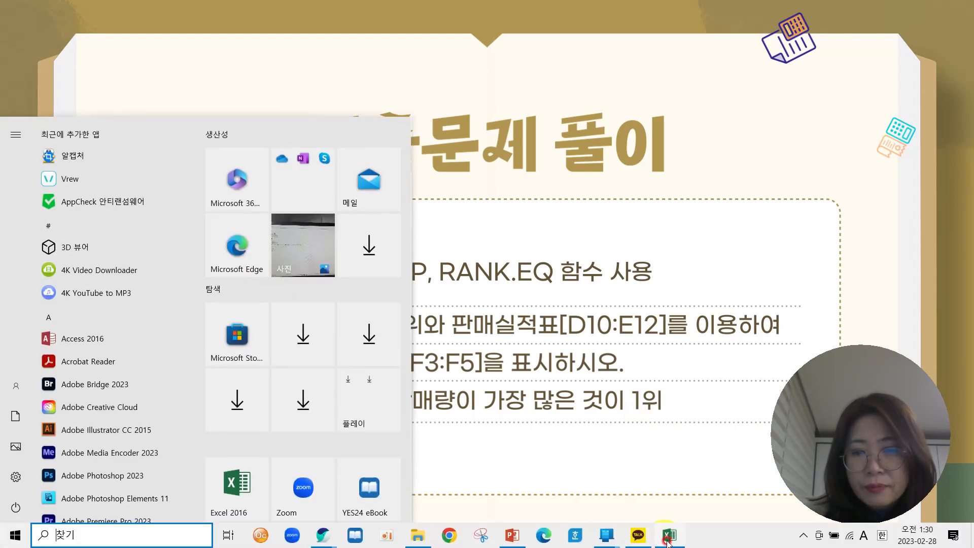
left_click(668, 536)
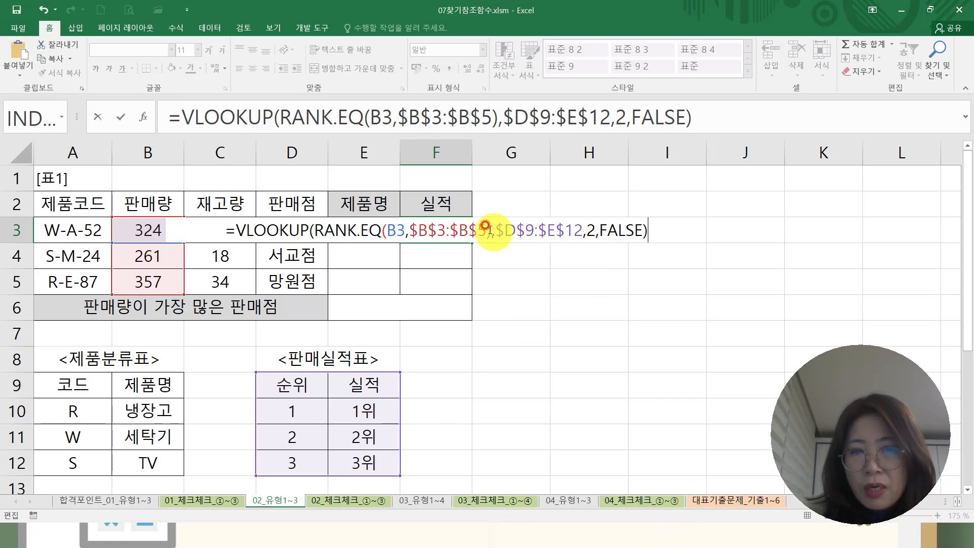
Examine the RANK.EQ lookup value, table array, column index and FALSE match argument in F3's VLOOKUP formula.
left_click_drag(315, 231, 492, 238)
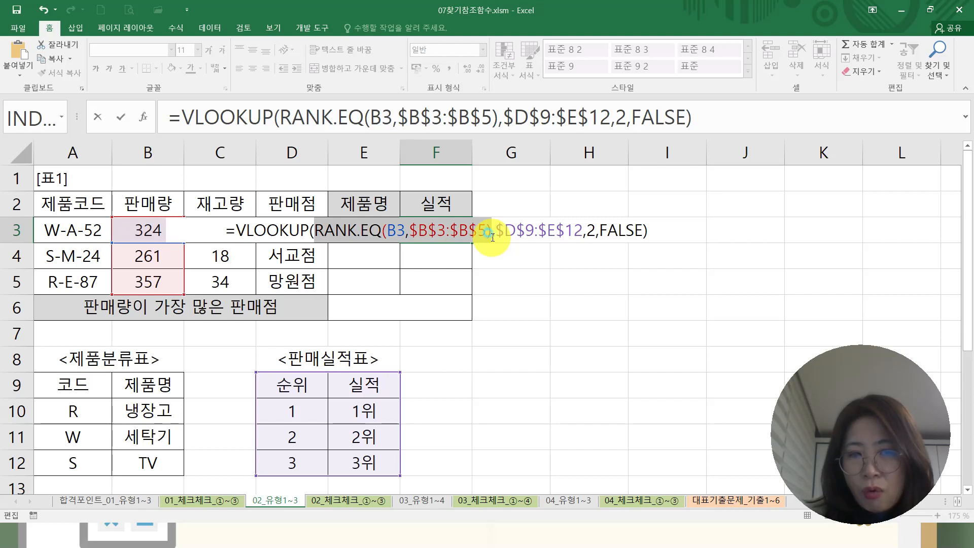
left_click_drag(234, 231, 579, 231)
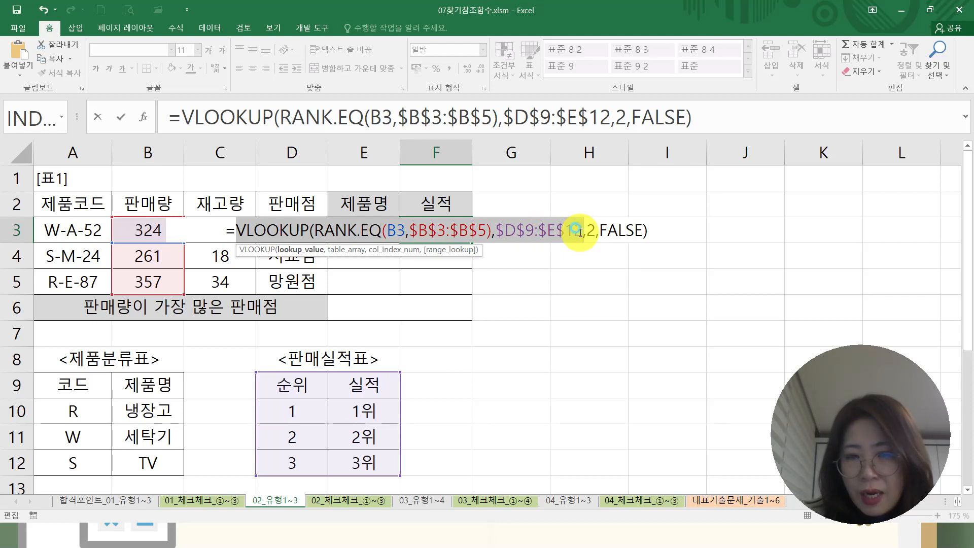
left_click(584, 230)
double_click(590, 230)
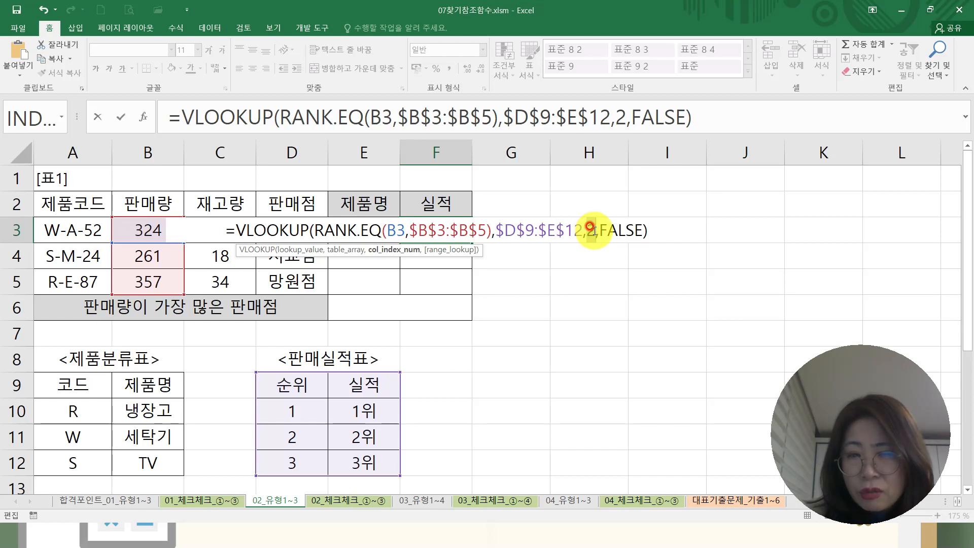
left_click_drag(600, 229, 640, 228)
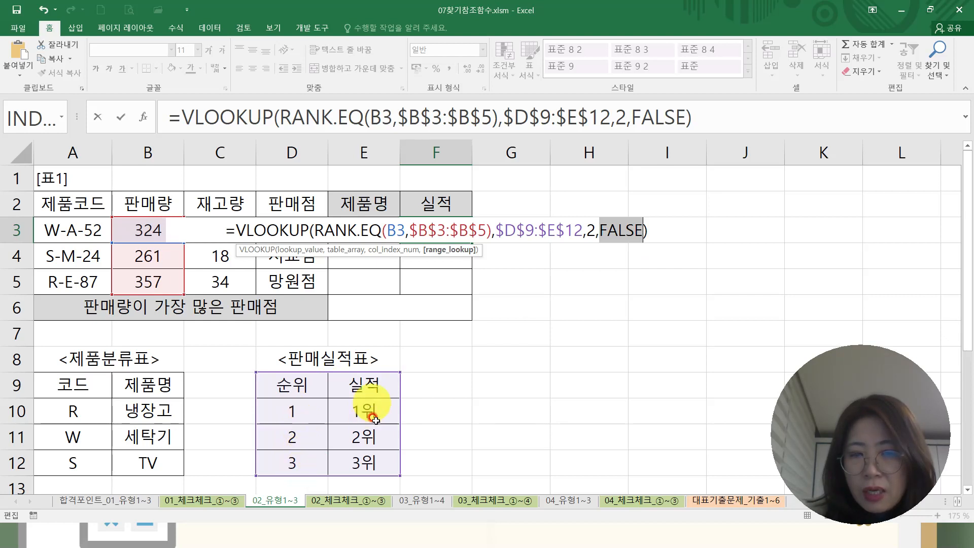
left_click(607, 229)
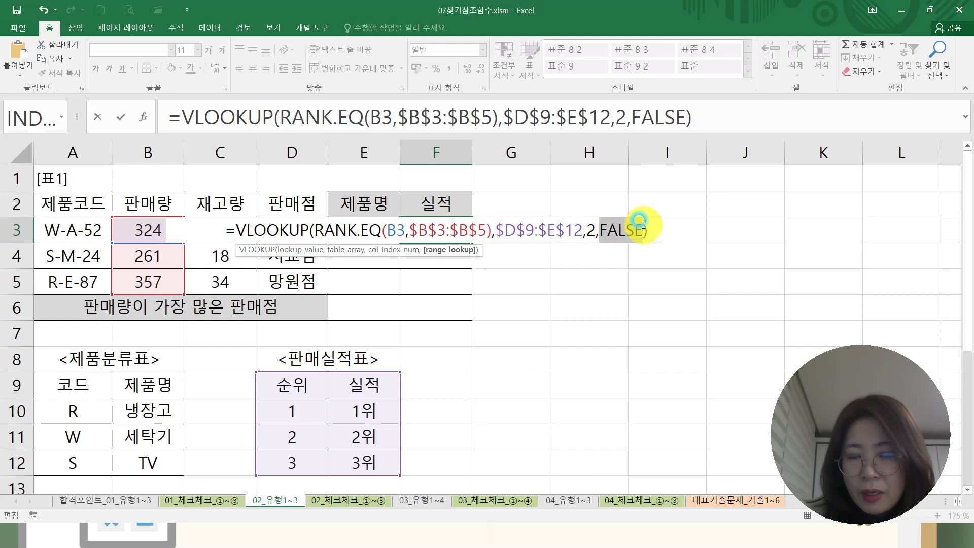
Commit the VLOOKUP formula in F3 and fill it down through F5.
left_click(682, 230)
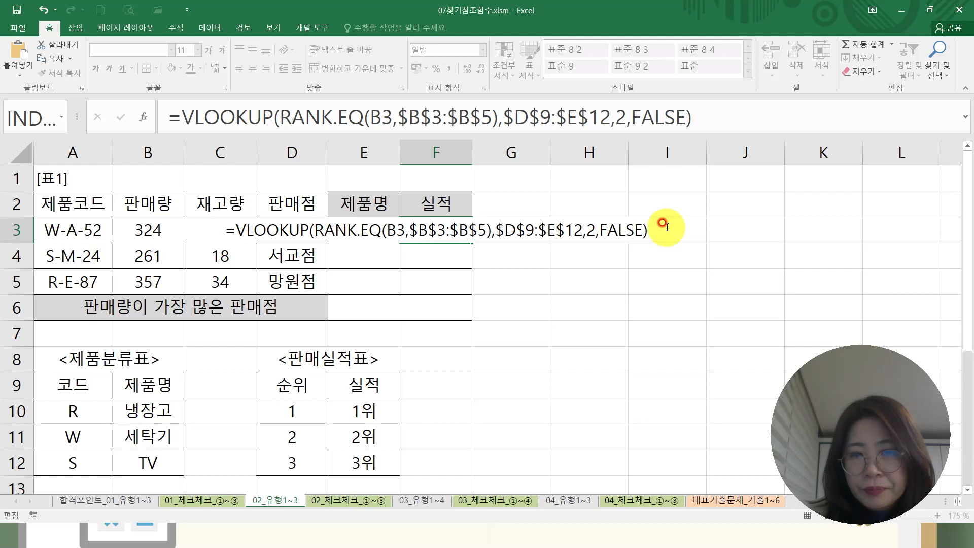
key("Return")
left_click(664, 225)
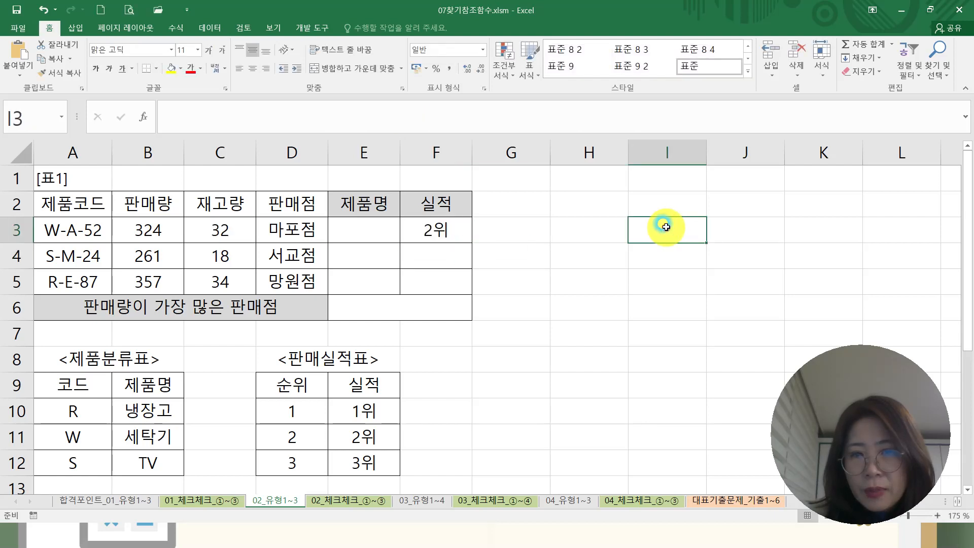
left_click(435, 234)
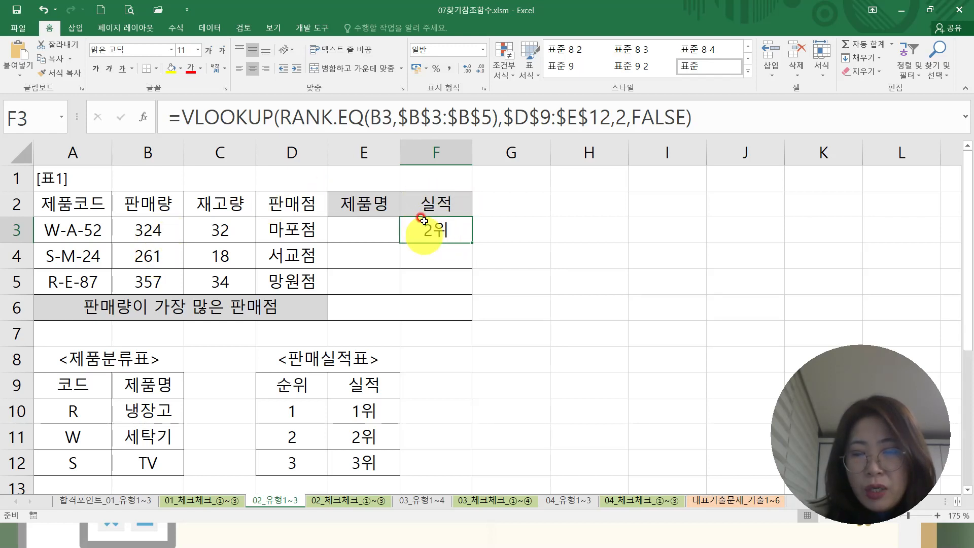
left_click_drag(470, 242, 469, 289)
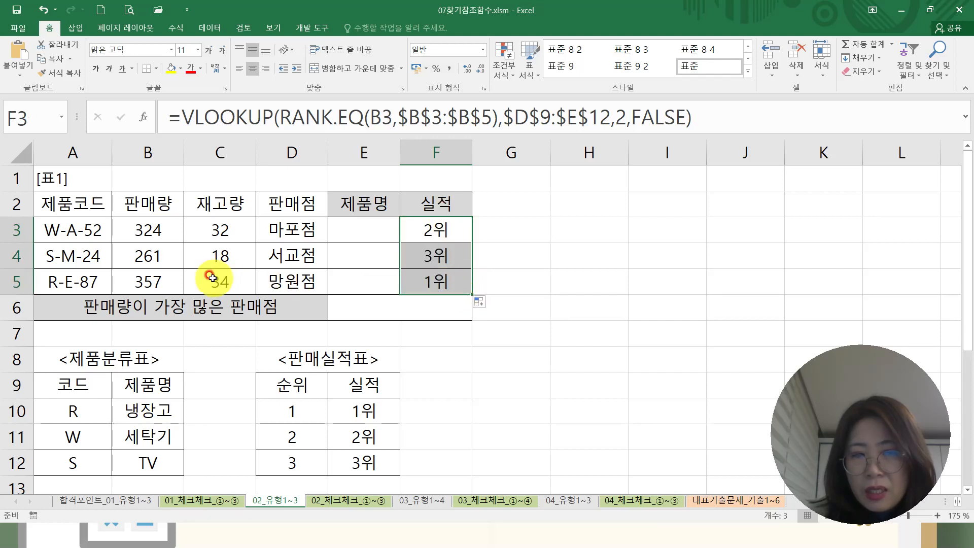
Compare the sales volumes in B3:B5 with the 실적 results in F3:F5.
left_click(151, 279)
left_click(435, 282)
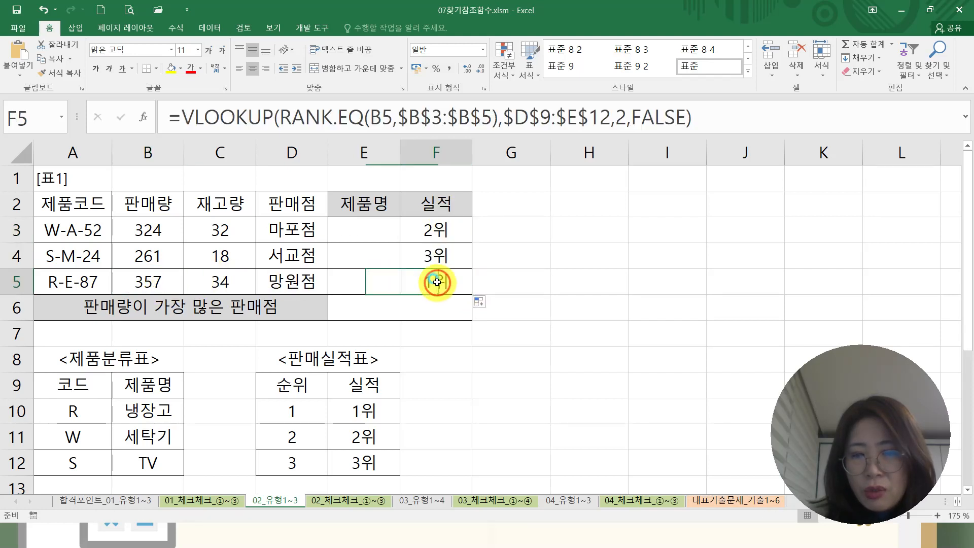
left_click(145, 230)
left_click(432, 228)
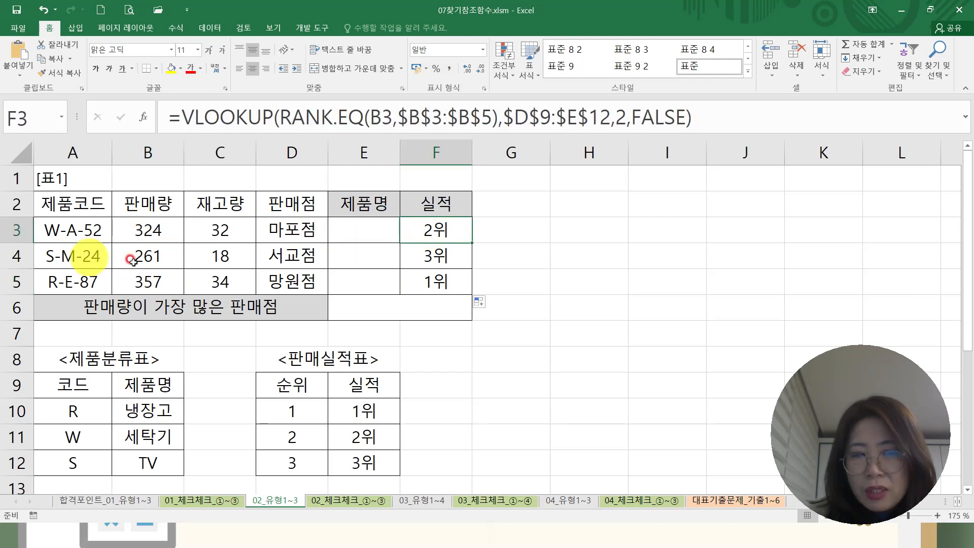
left_click(161, 256)
left_click(445, 257)
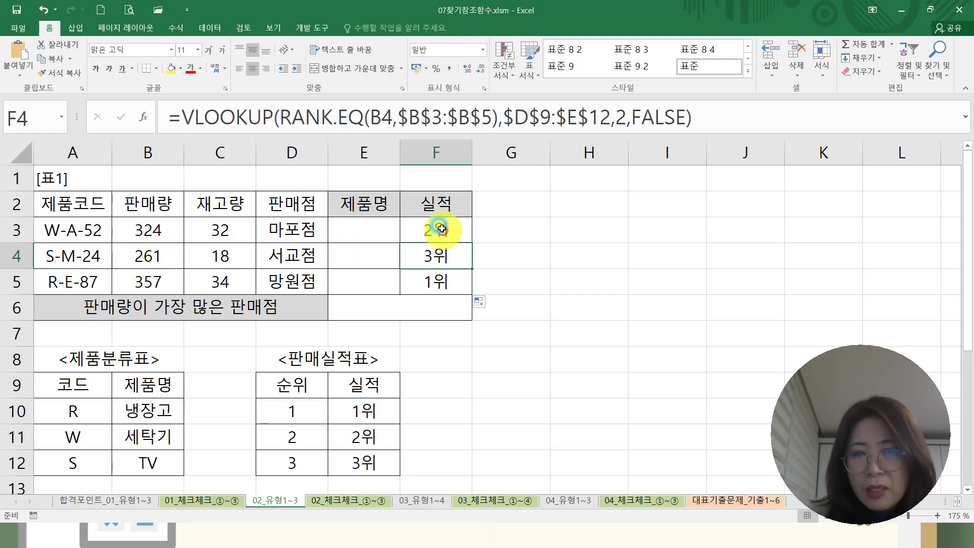
left_click(434, 230)
left_click(439, 285)
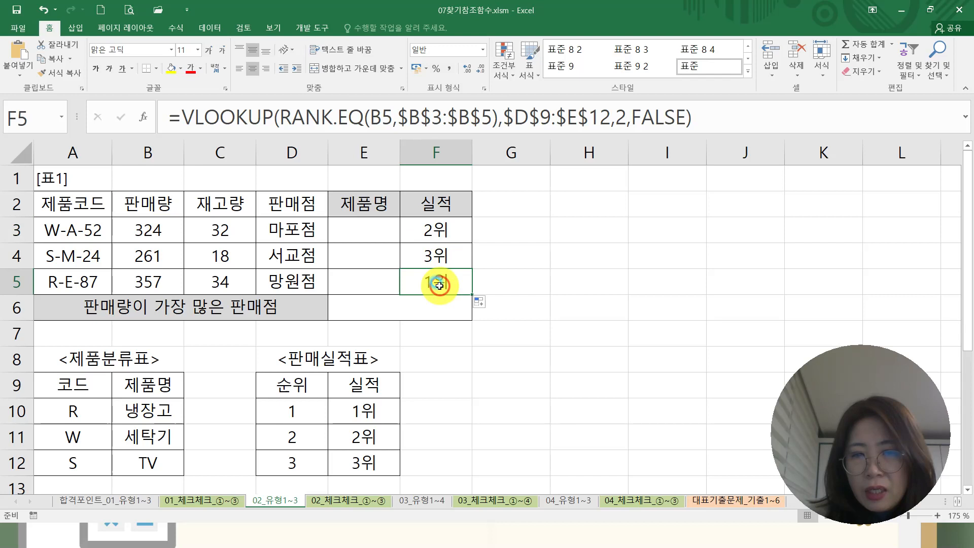
left_click(446, 232)
left_click(449, 254)
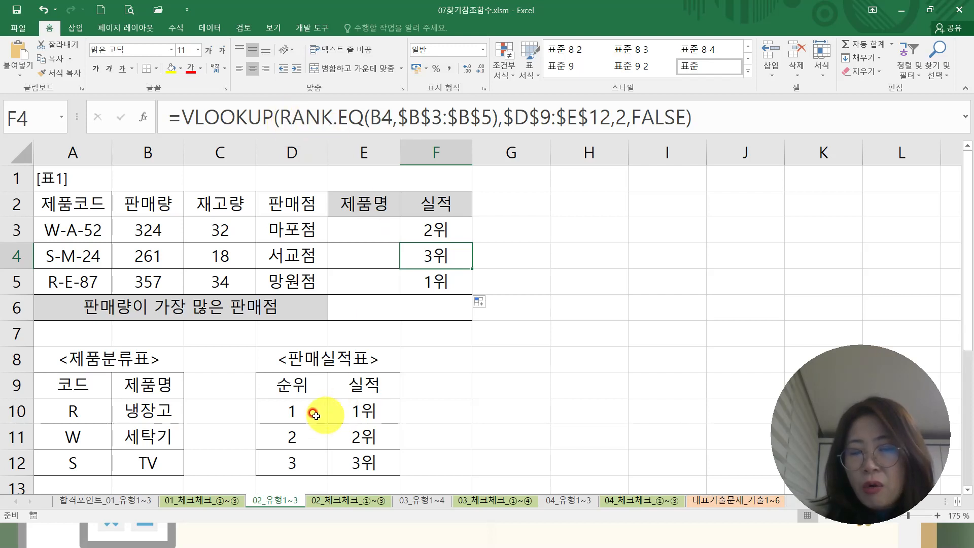
Examine the 순위 values in D10:D12 and the 실적 column E9:E12 of the 판매실적표 table.
left_click(301, 410)
left_click(300, 435)
left_click(304, 460)
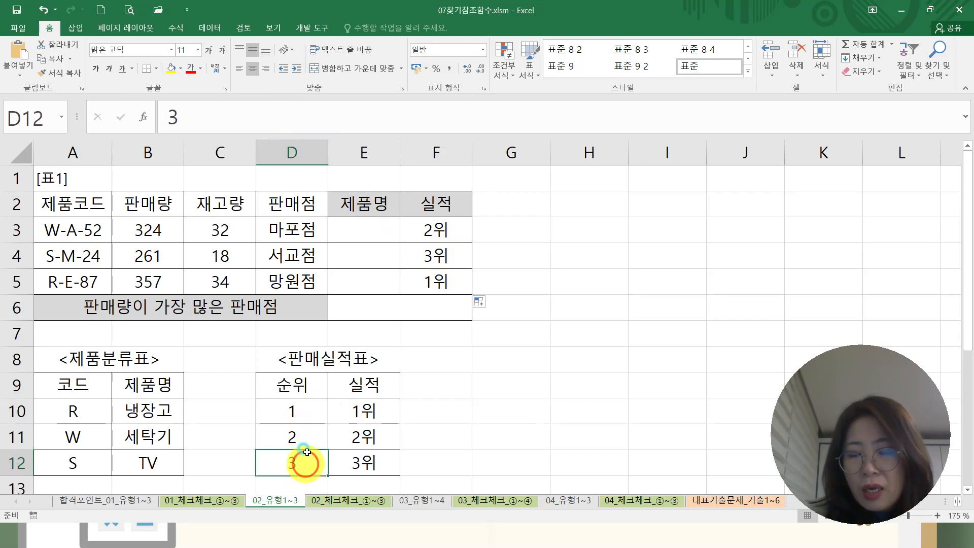
left_click(301, 409)
left_click(298, 436)
left_click(301, 462)
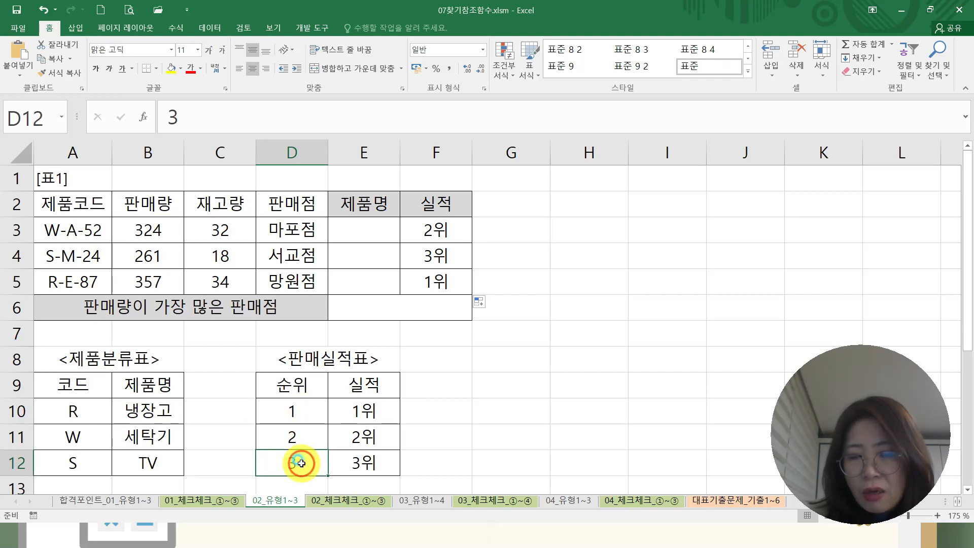
left_click_drag(354, 387, 363, 463)
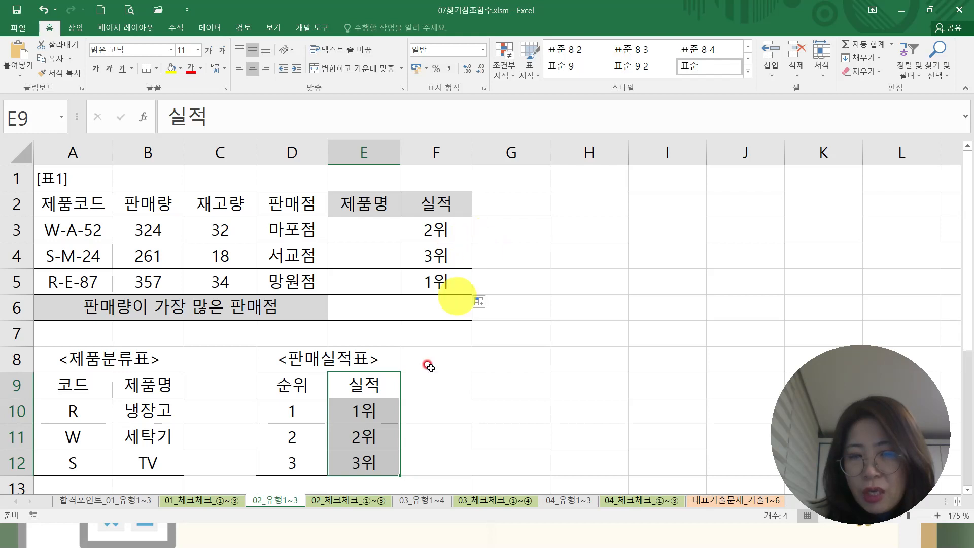
Recheck each argument of the completed formula in F3, and inspect the filled formula in F4 without changing either.
left_click(439, 230)
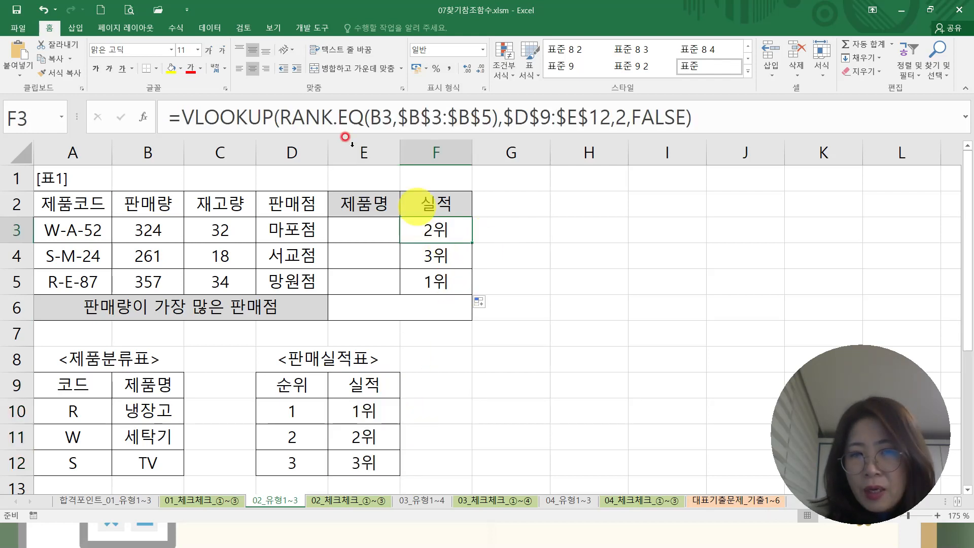
left_click_drag(281, 115, 498, 117)
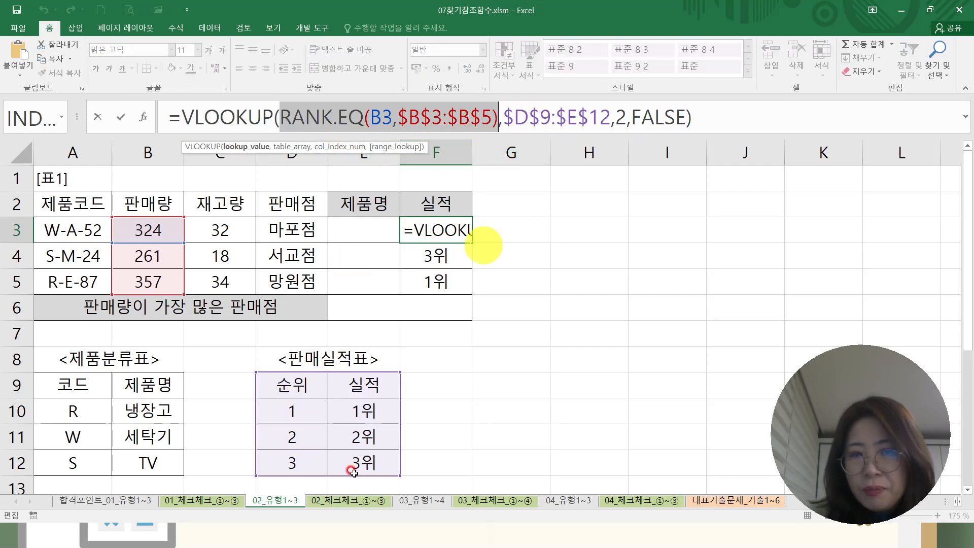
left_click_drag(183, 119, 608, 116)
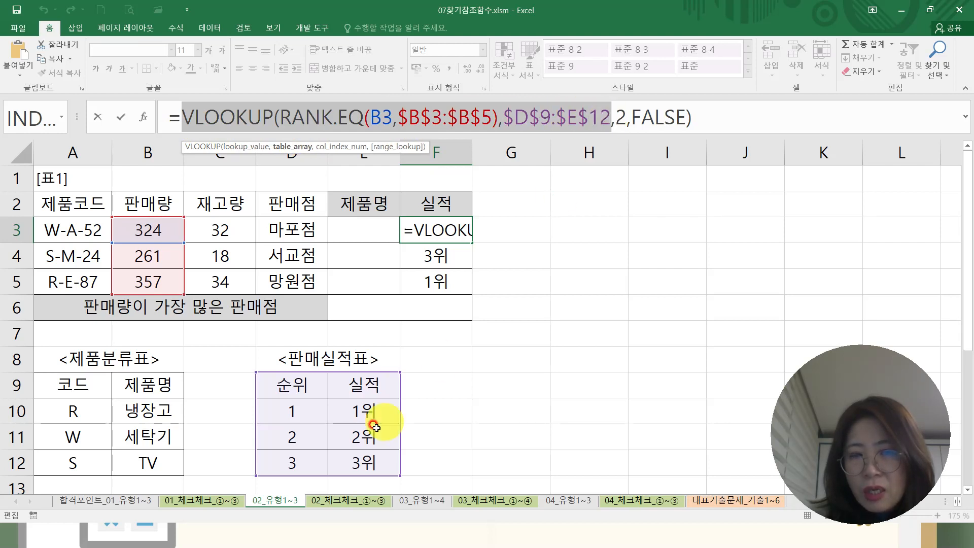
double_click(621, 117)
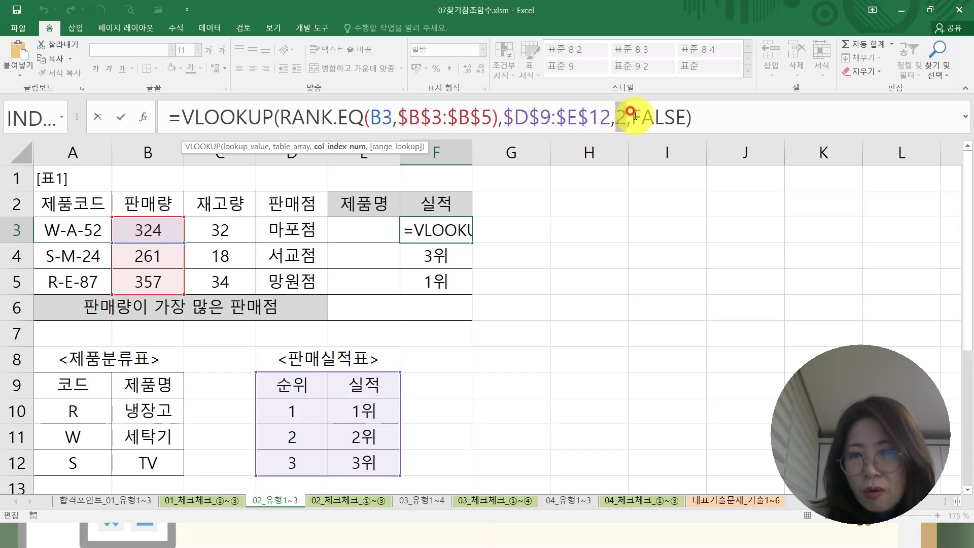
left_click_drag(634, 117, 686, 116)
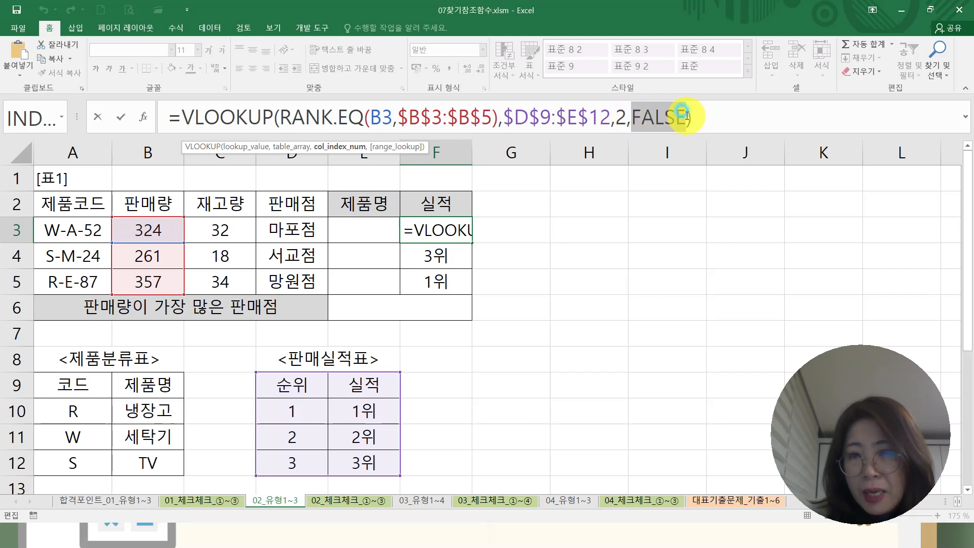
left_click(692, 116)
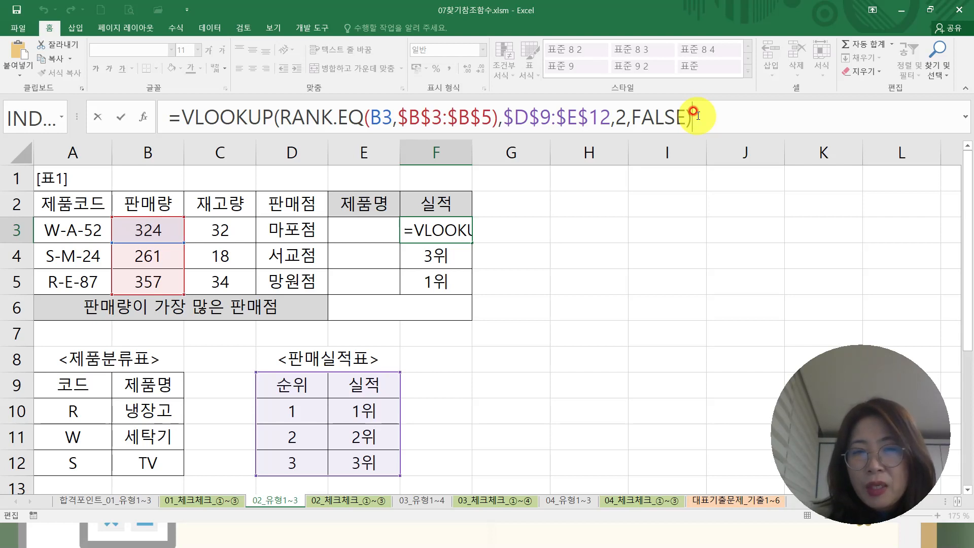
key("Return")
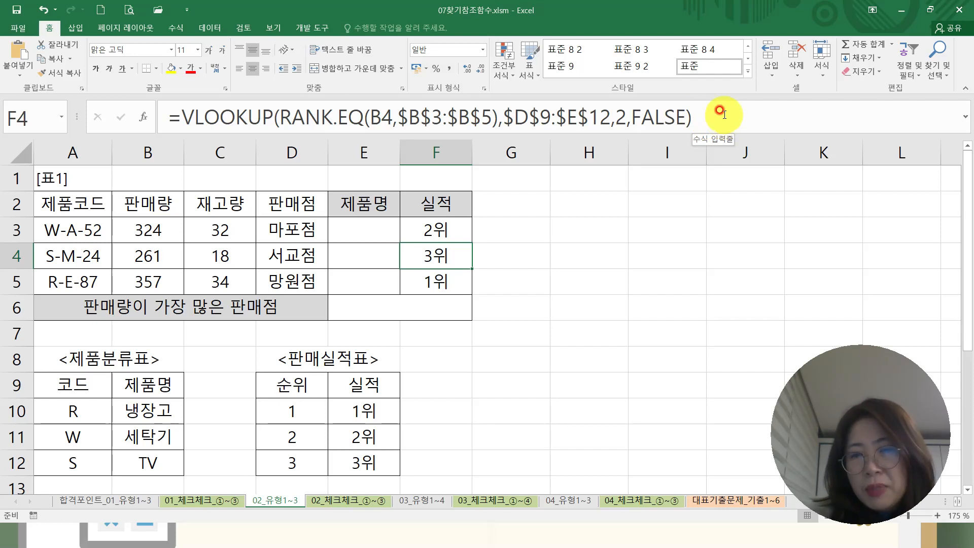
left_click(721, 114)
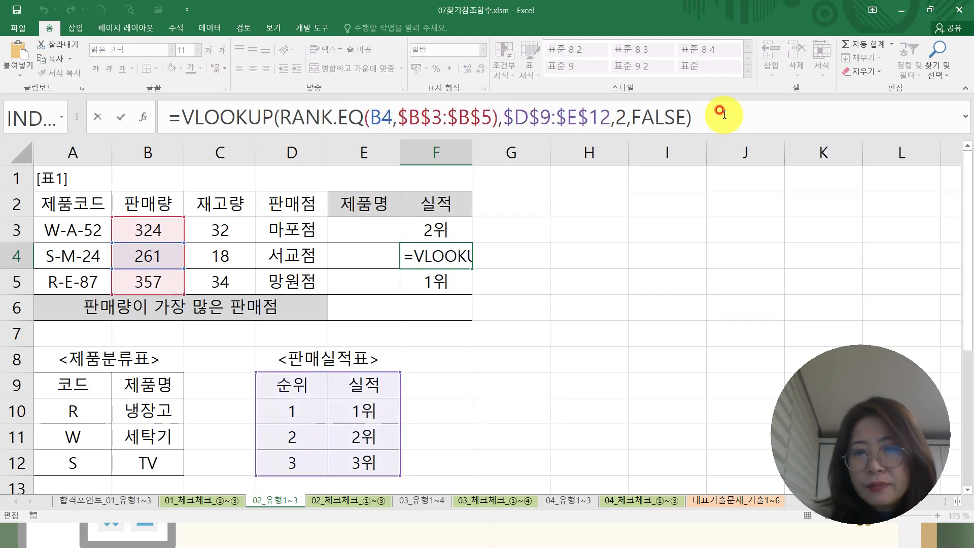
key("Return")
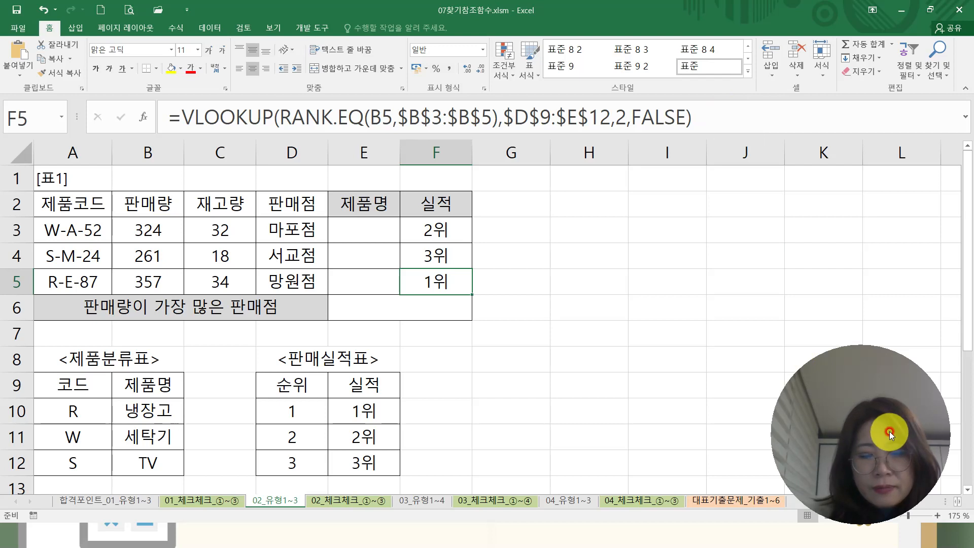
key("super")
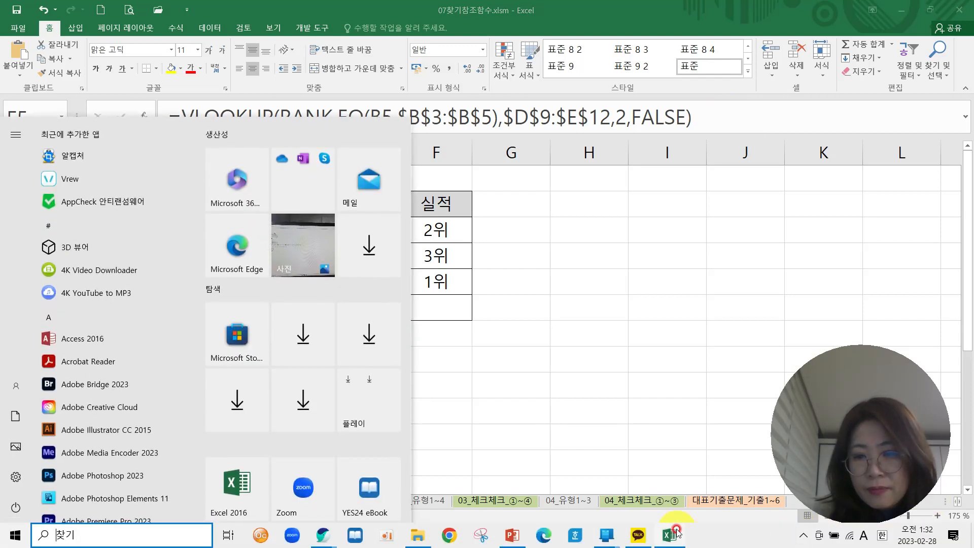
left_click(805, 535)
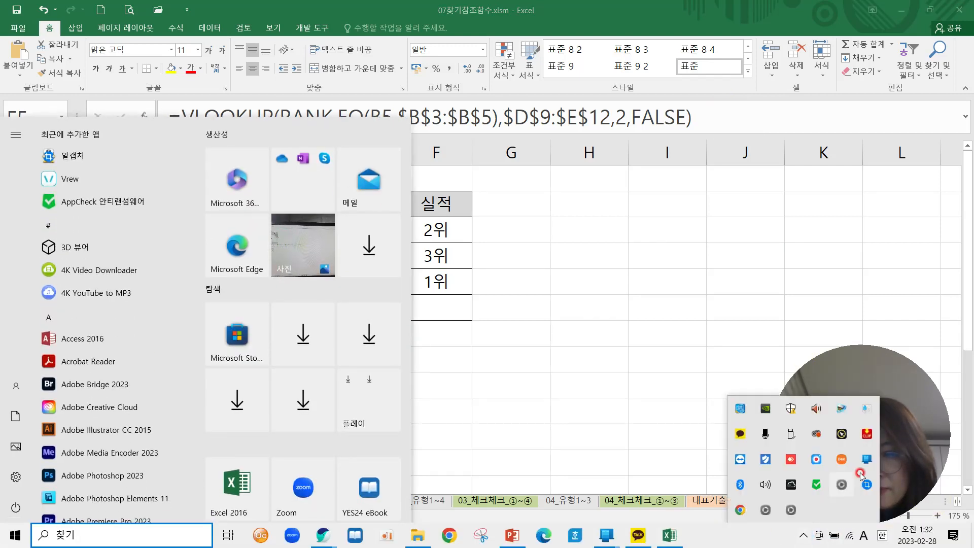